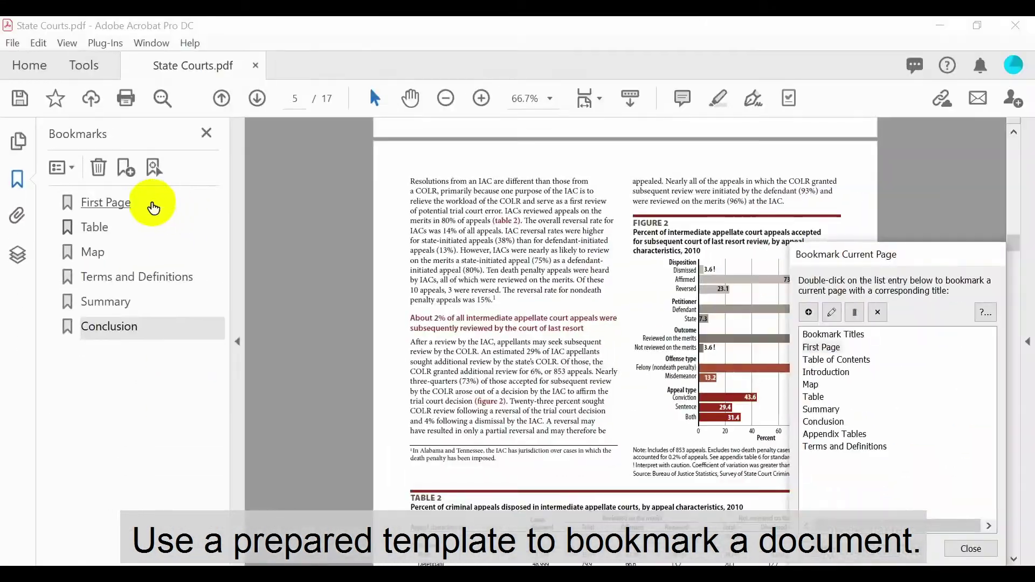
Bookmark appendix page 13 as 'Appendix Tables' from the preset title list.
click(299, 296)
click(144, 235)
click(143, 261)
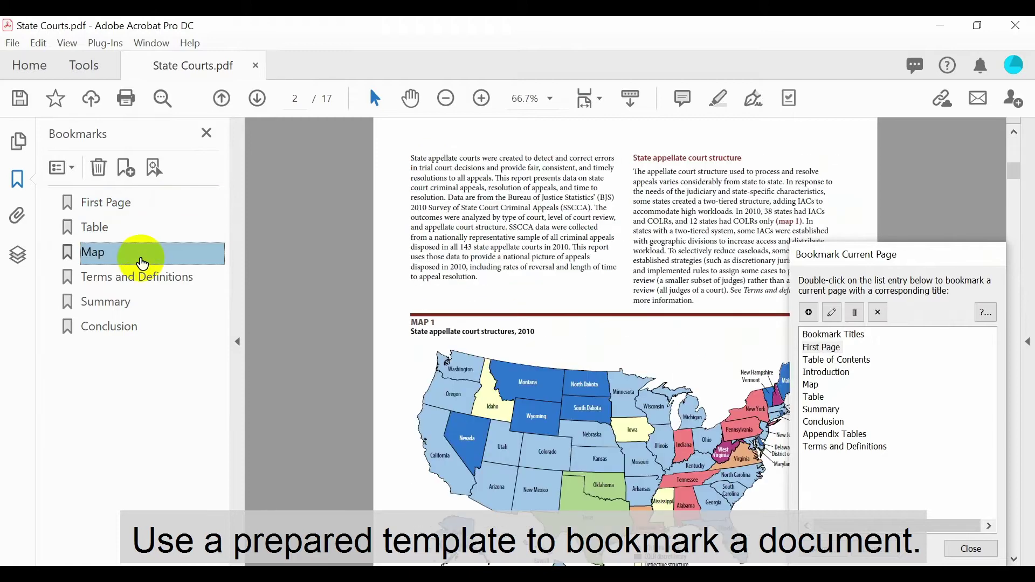
click(143, 286)
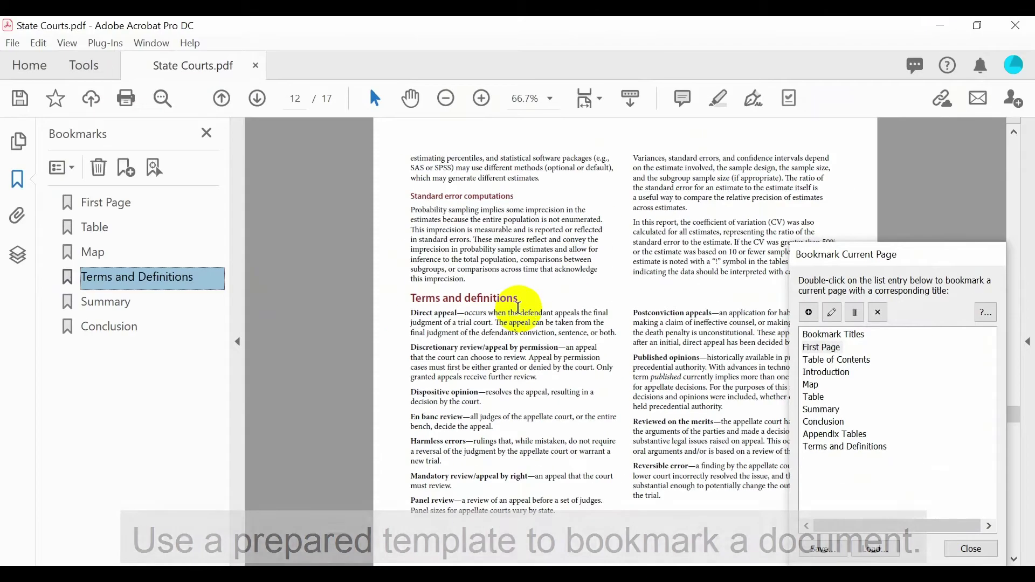
drag(1014, 418, 1023, 442)
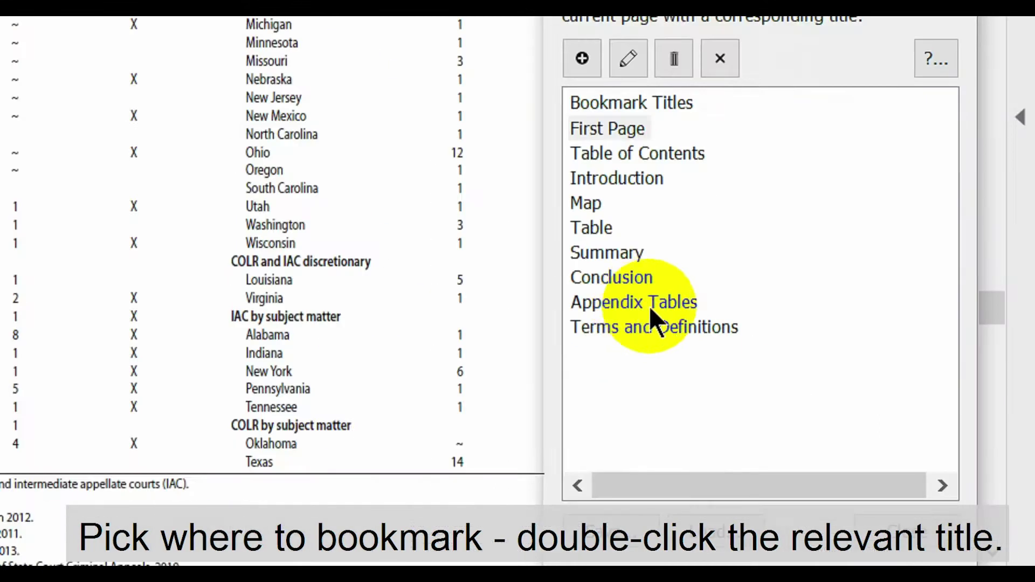
double_click(858, 437)
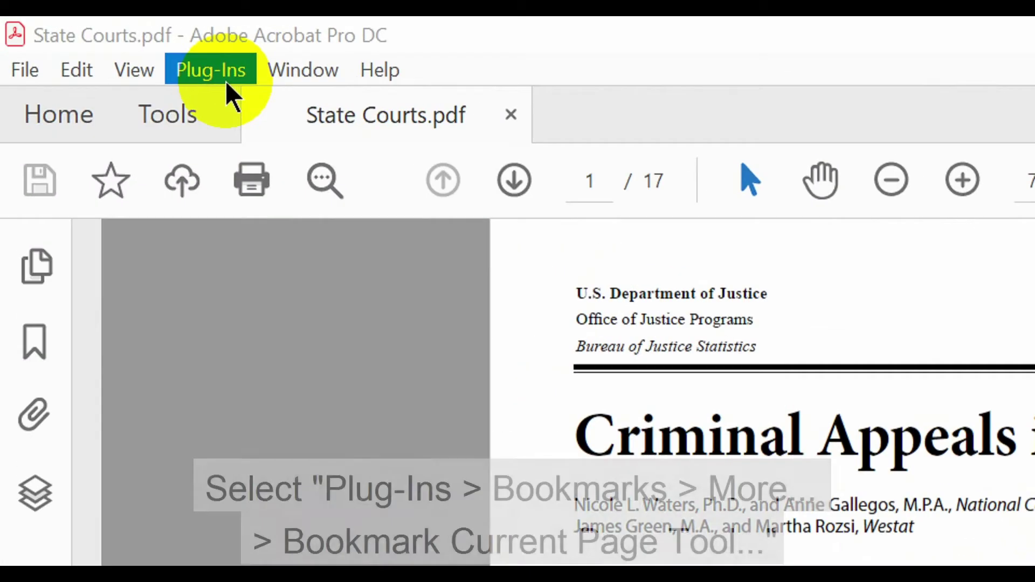
Launch the Bookmark Current Page Tool from Plug-Ins > Bookmarks and start a new title template.
click(112, 48)
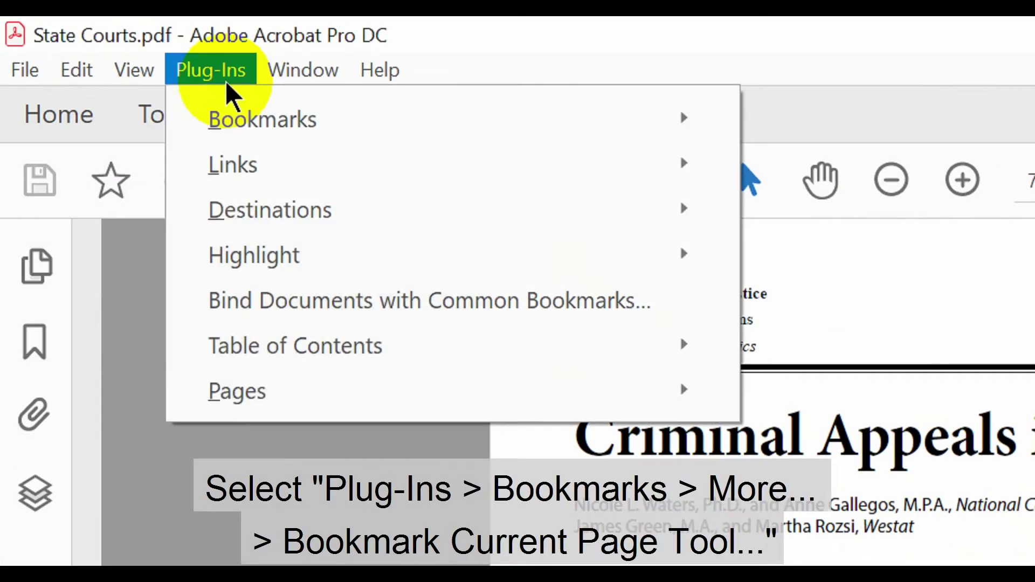
mouse_move(359, 120)
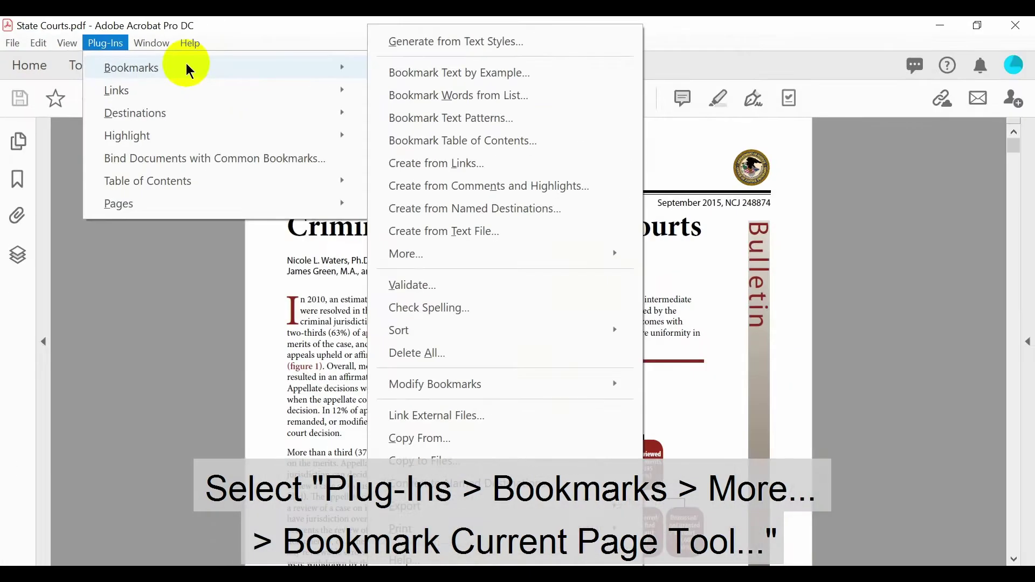
mouse_move(554, 256)
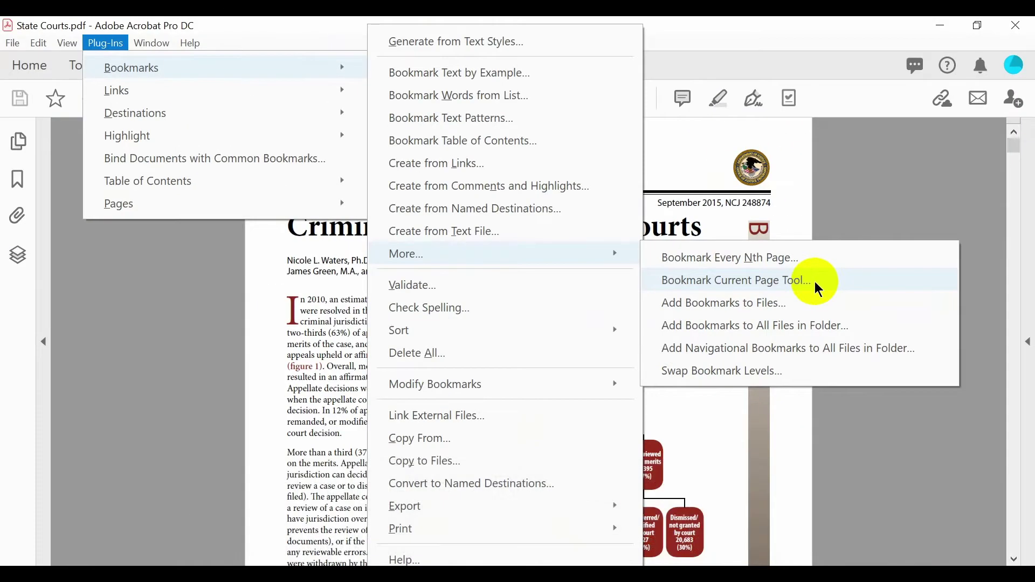
click(868, 347)
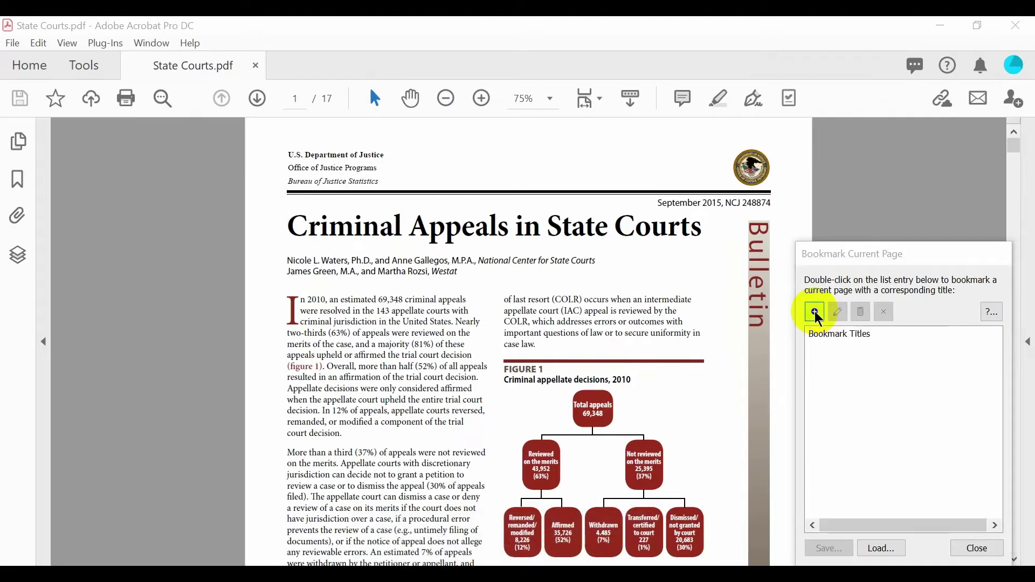
click(595, 292)
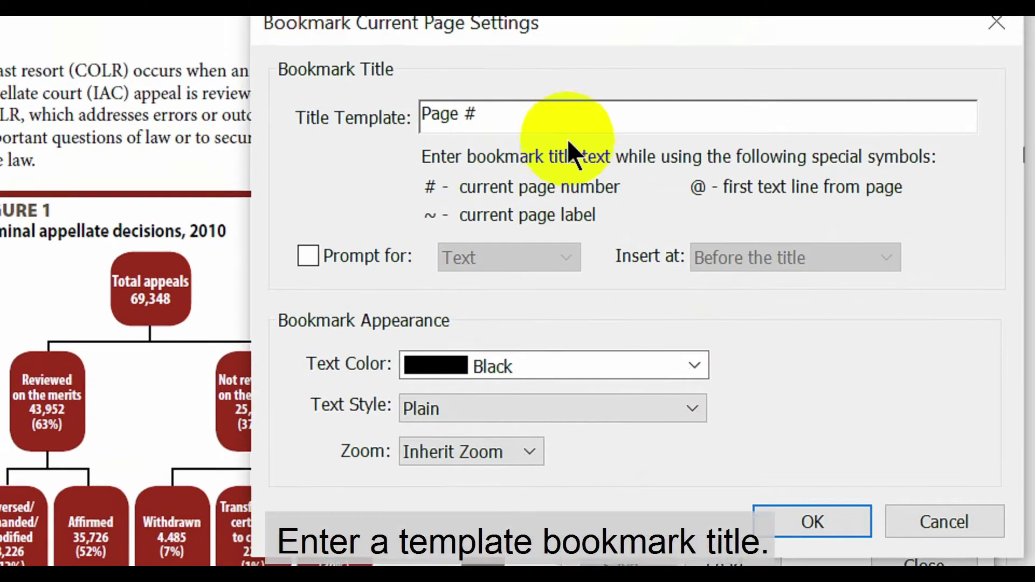
Set the template title to 'Map', prompting for Text inserted before the title.
triple_click(755, 322)
text(Map)
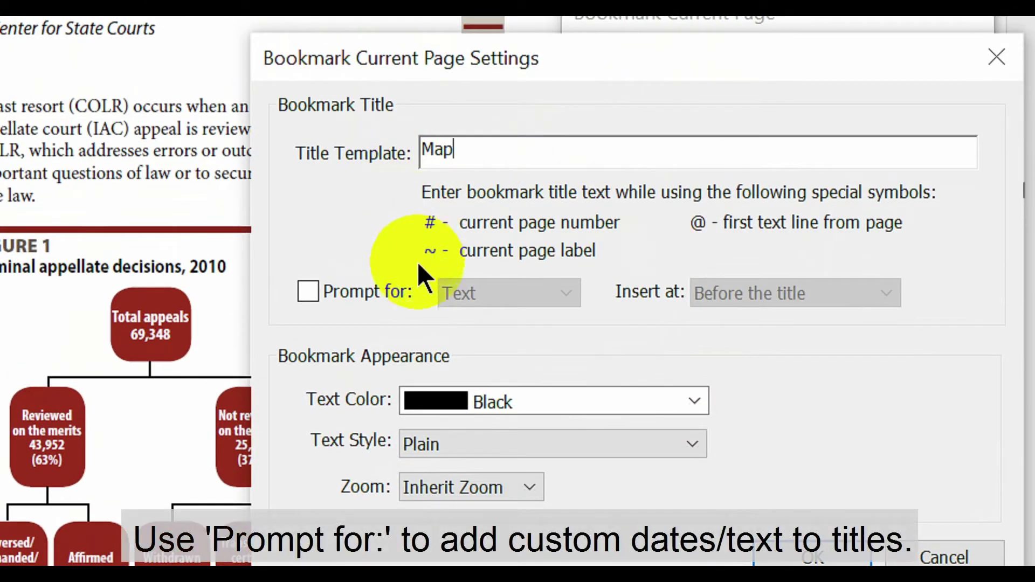
click(308, 292)
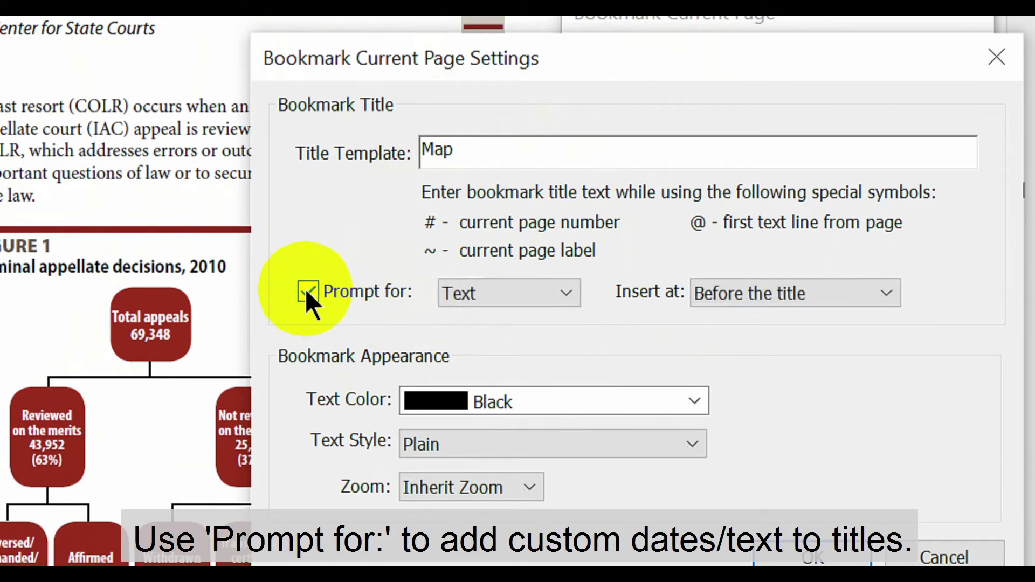
click(560, 301)
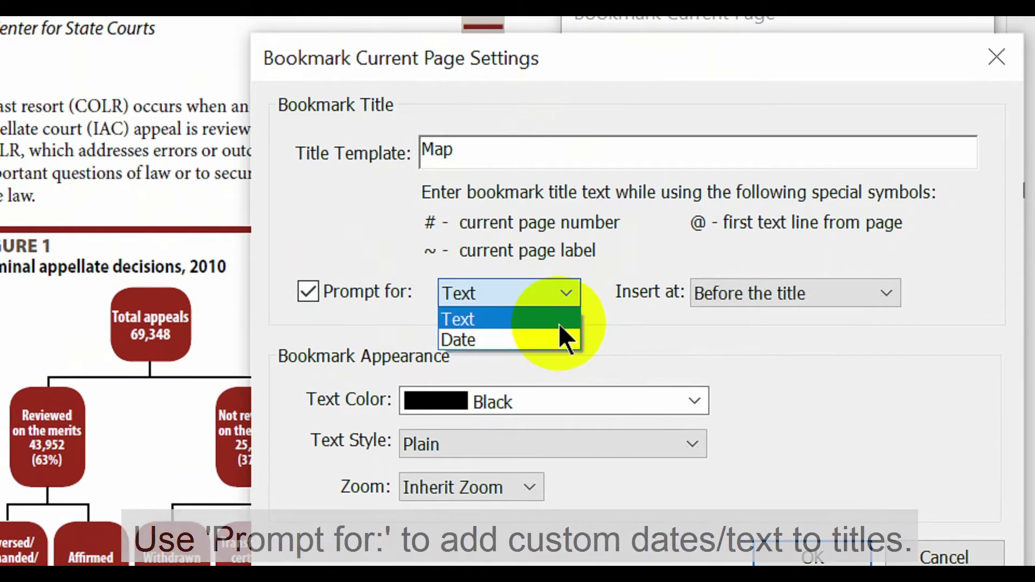
click(847, 296)
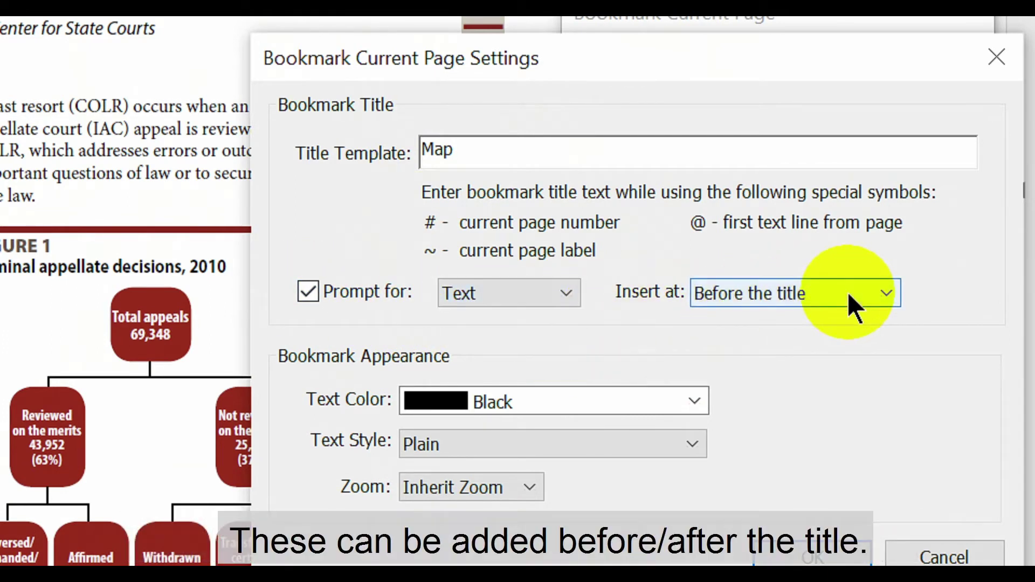
click(879, 296)
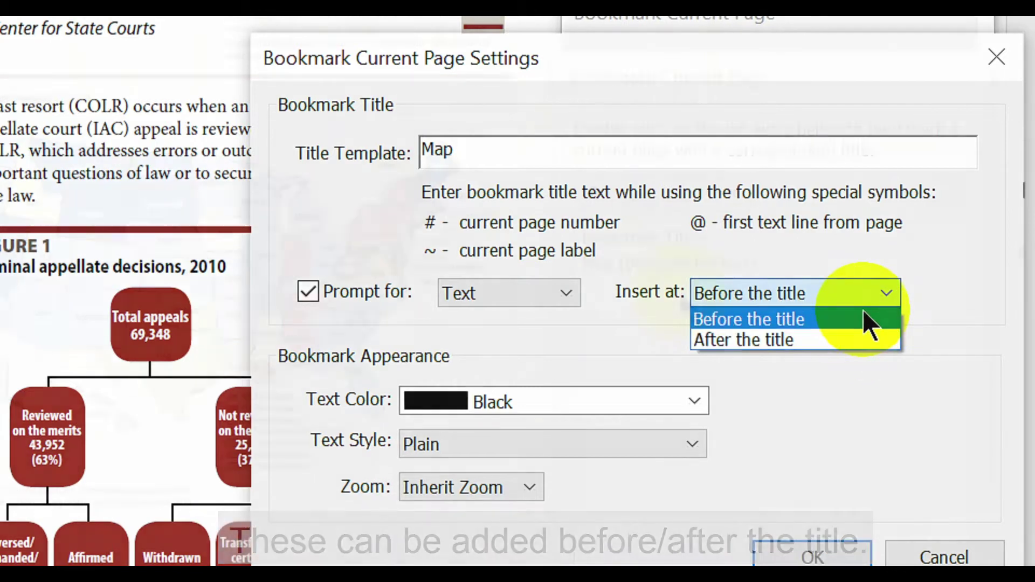
click(864, 312)
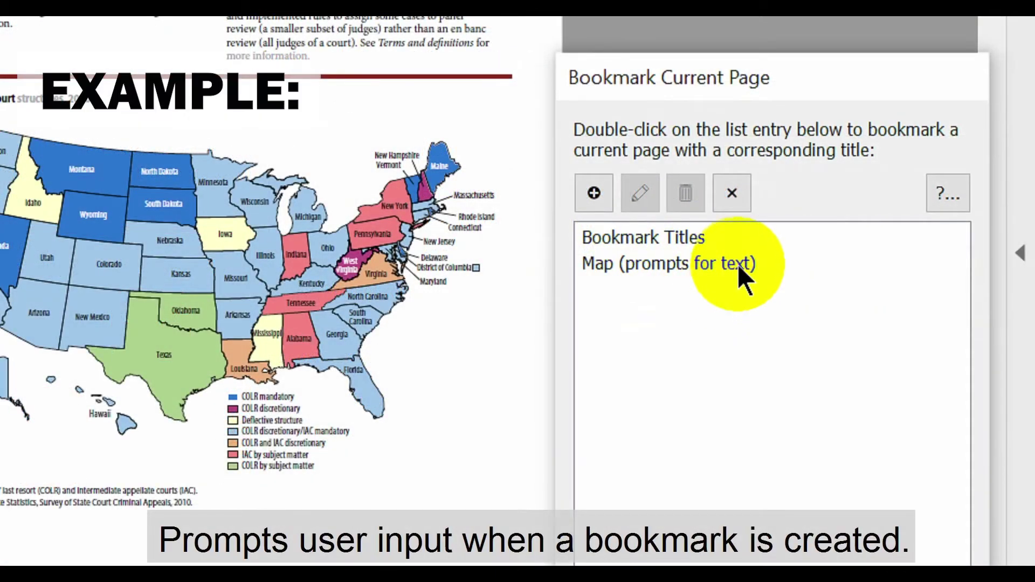
Bookmark the map page as 'All States - Map' via the Map template prompt, then select it.
double_click(738, 263)
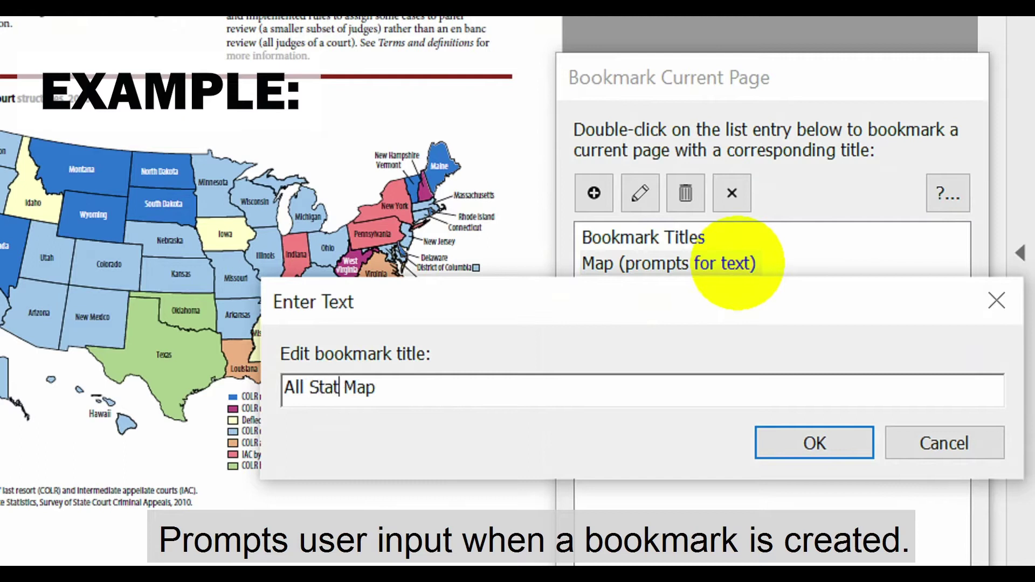
text(All States -)
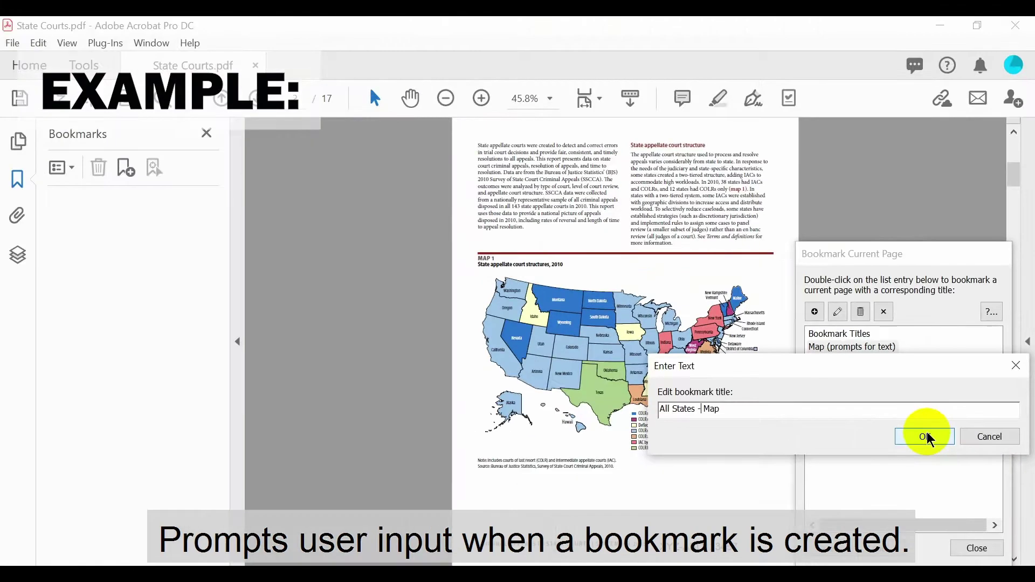
click(814, 443)
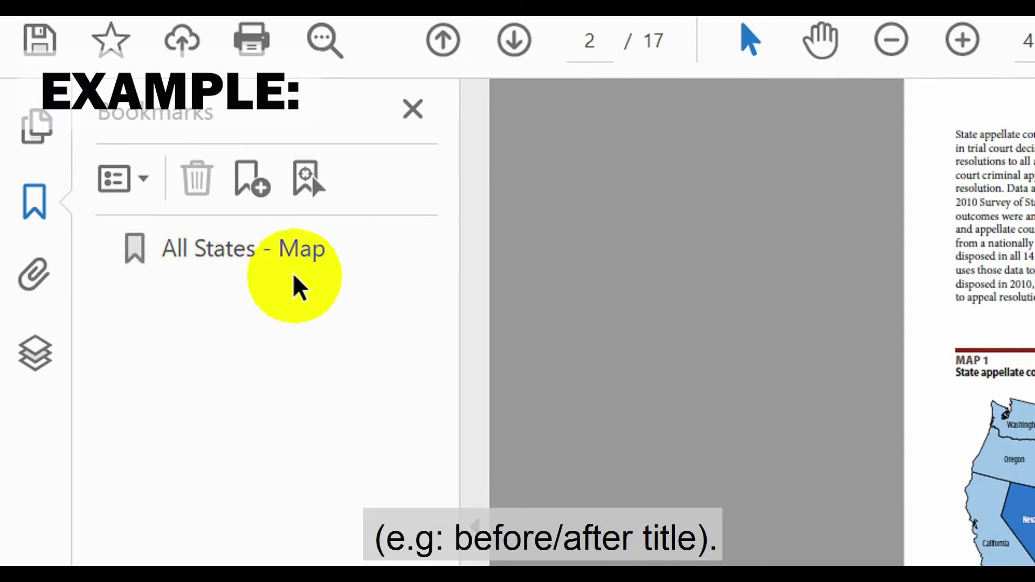
click(347, 286)
click(351, 291)
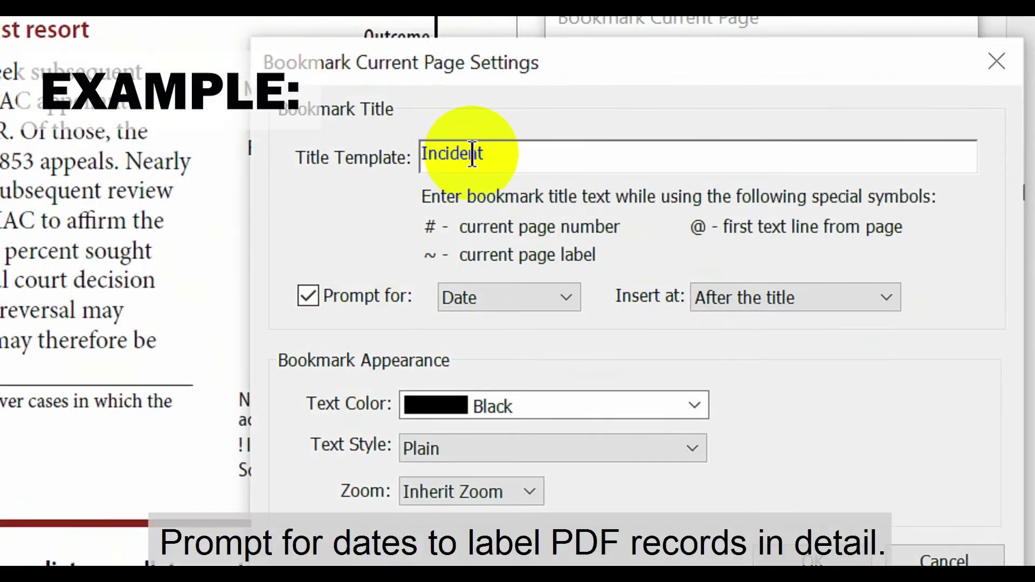
Save an 'Incident' date-prompt template and bookmark a page as Incident 06/16/2016 (MM/DD/YYYY).
click(472, 154)
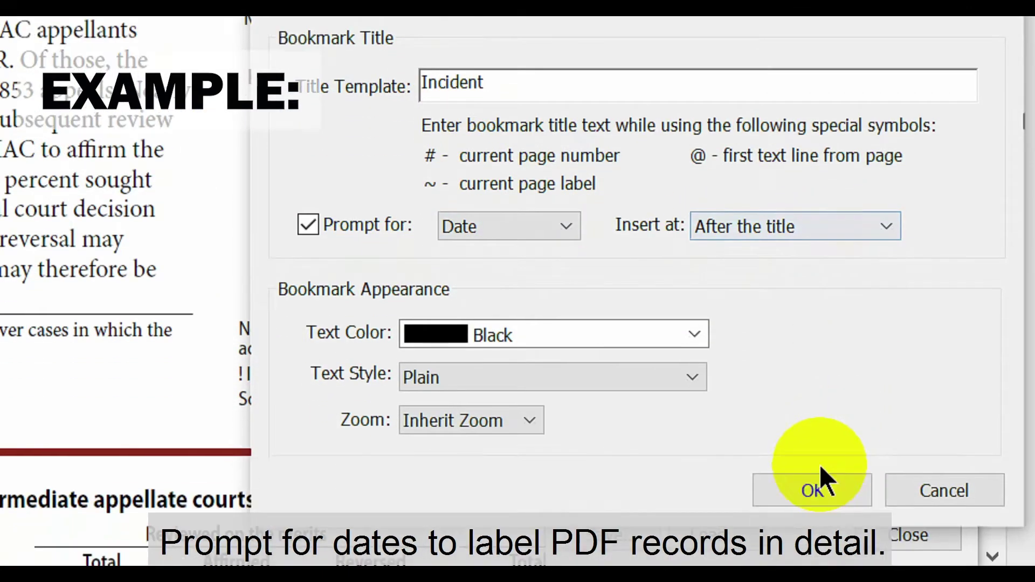
click(818, 475)
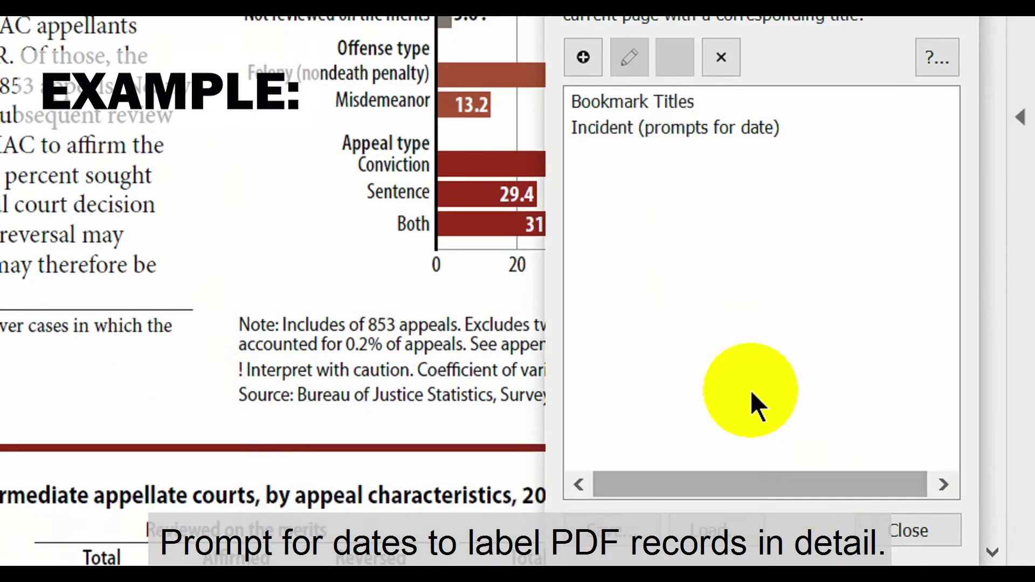
double_click(653, 153)
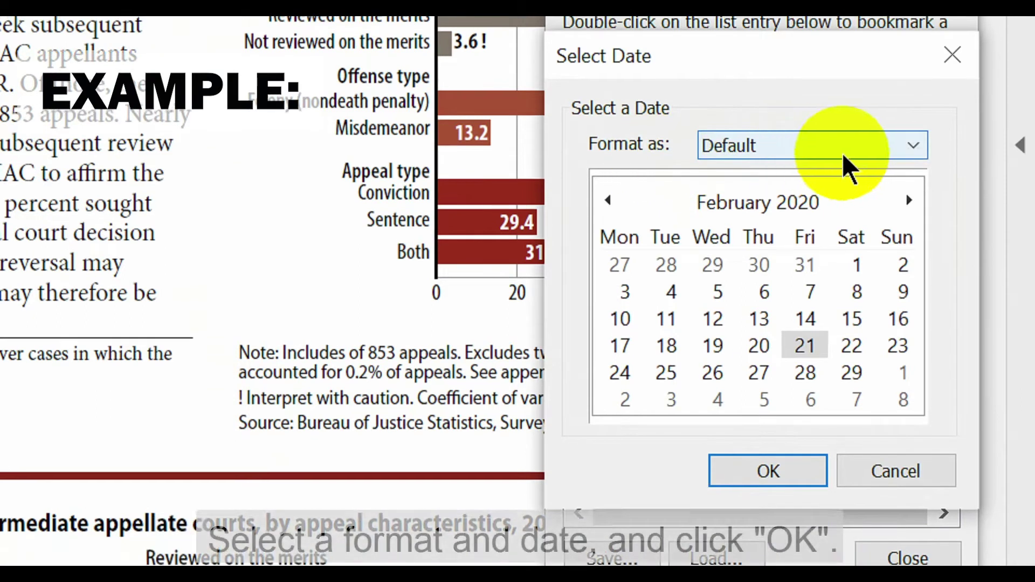
click(909, 144)
click(807, 204)
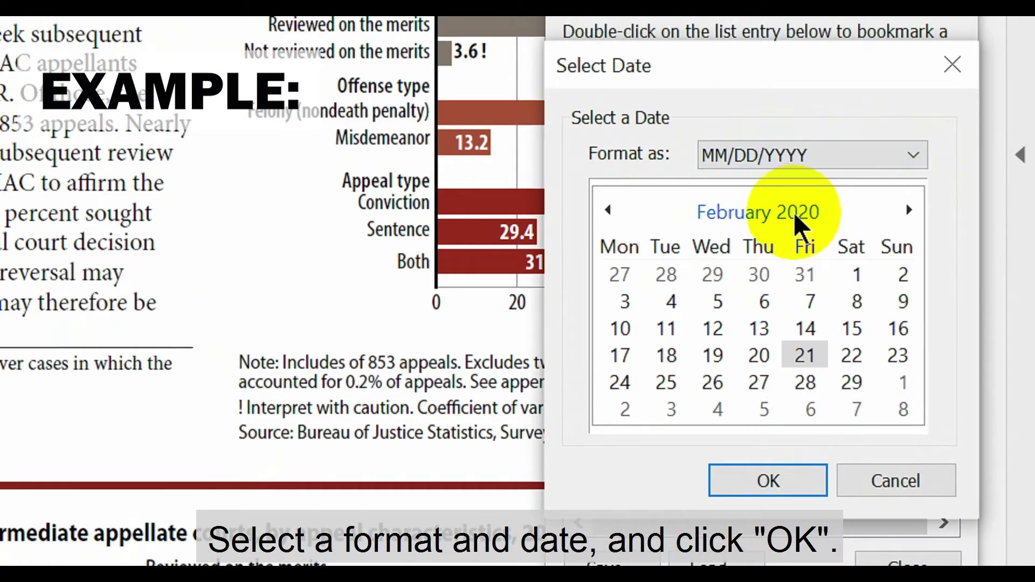
click(763, 215)
click(609, 209)
click(608, 210)
click(608, 210)
click(608, 209)
click(715, 326)
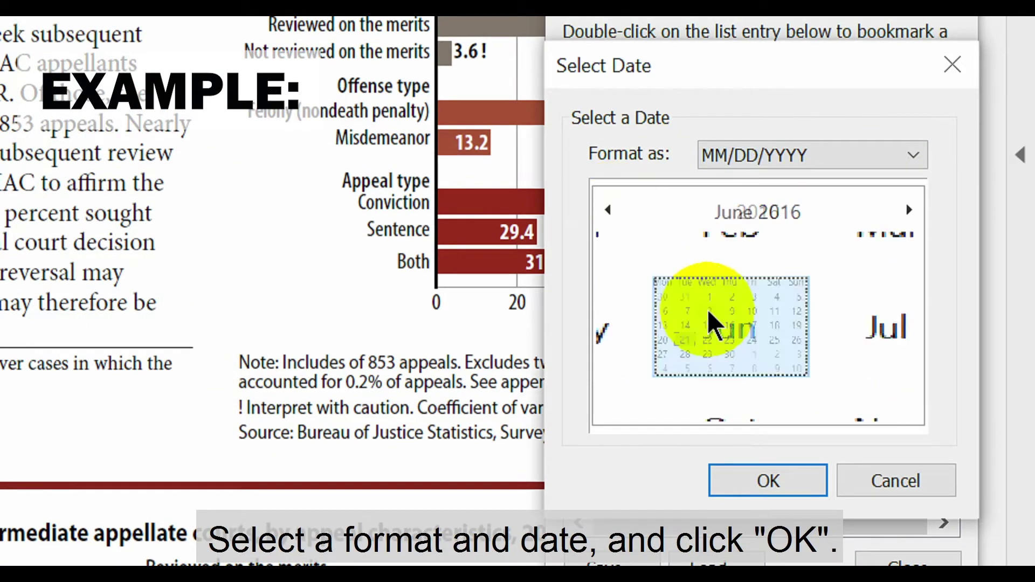
click(760, 328)
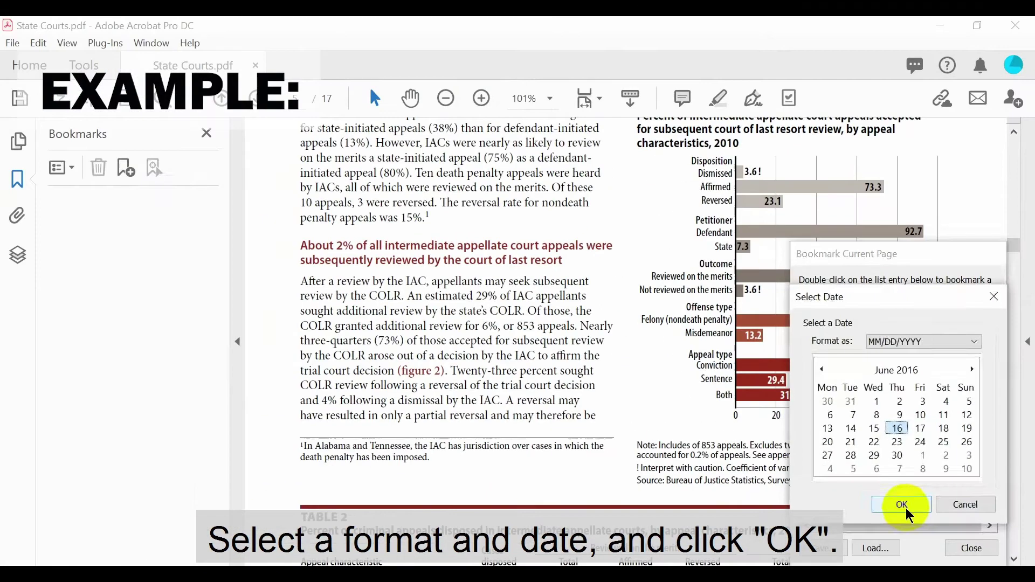
click(768, 481)
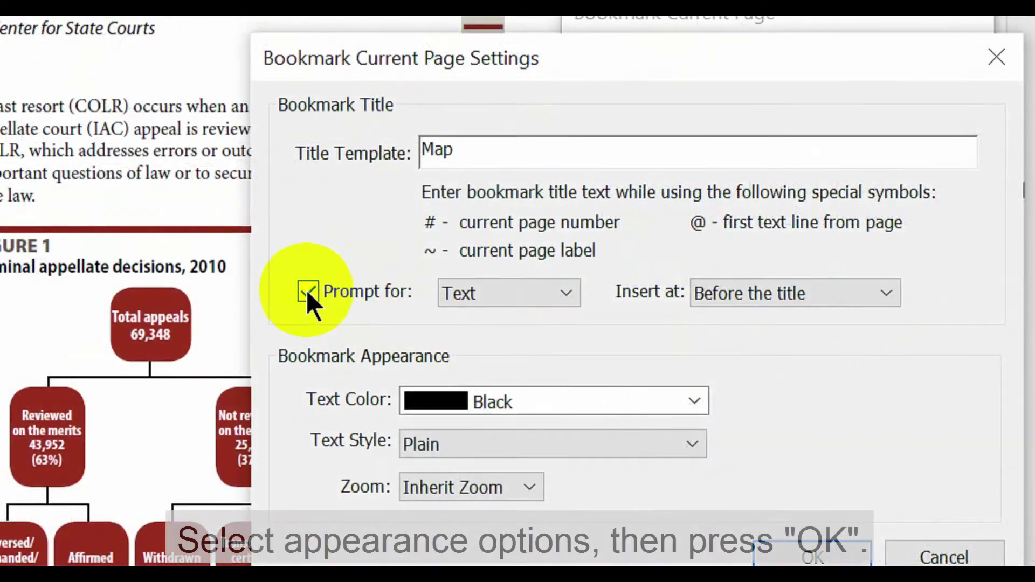
Save the Map template with no prompt, black plain text and Fit Page zoom.
click(307, 292)
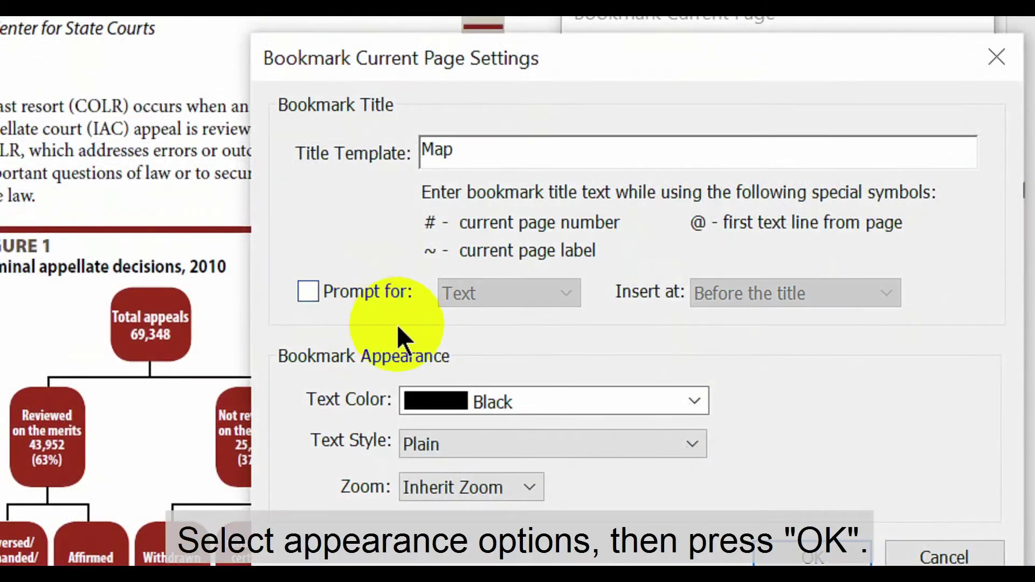
click(695, 401)
click(621, 355)
click(690, 368)
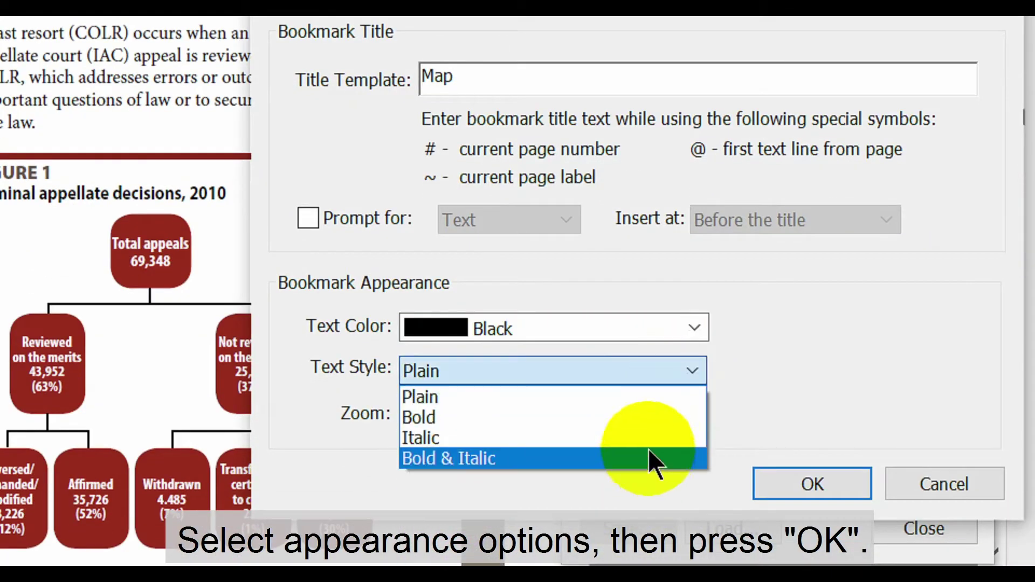
click(620, 398)
click(531, 414)
click(509, 448)
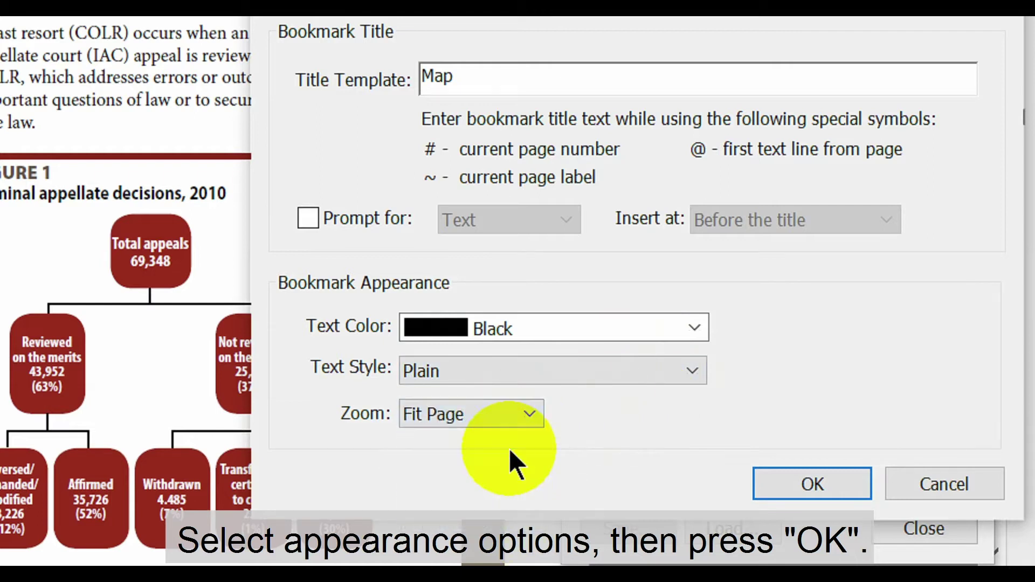
click(814, 483)
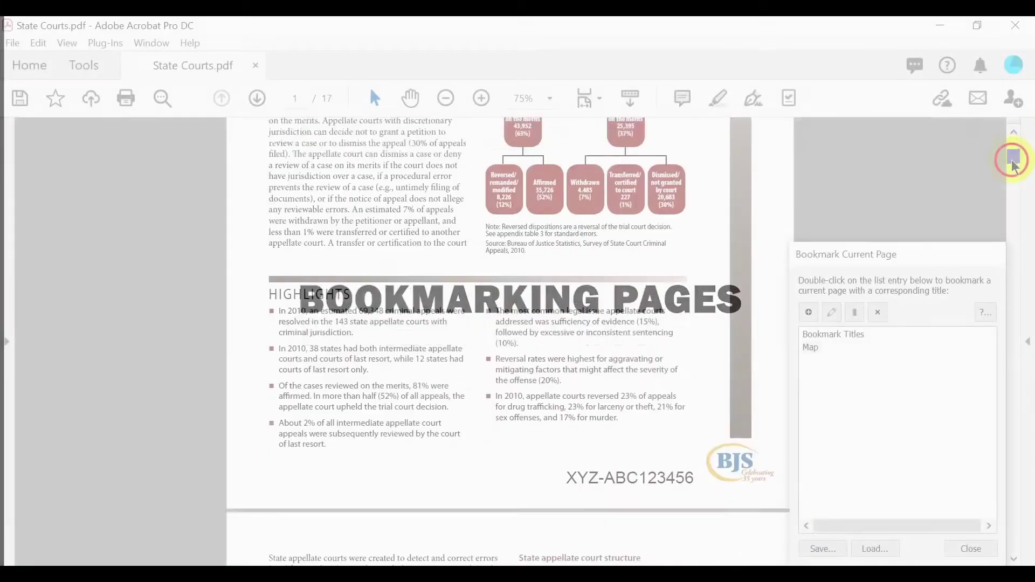
Bookmark Map 1 on page 2 with the 'Map' title.
drag(1012, 157, 1020, 188)
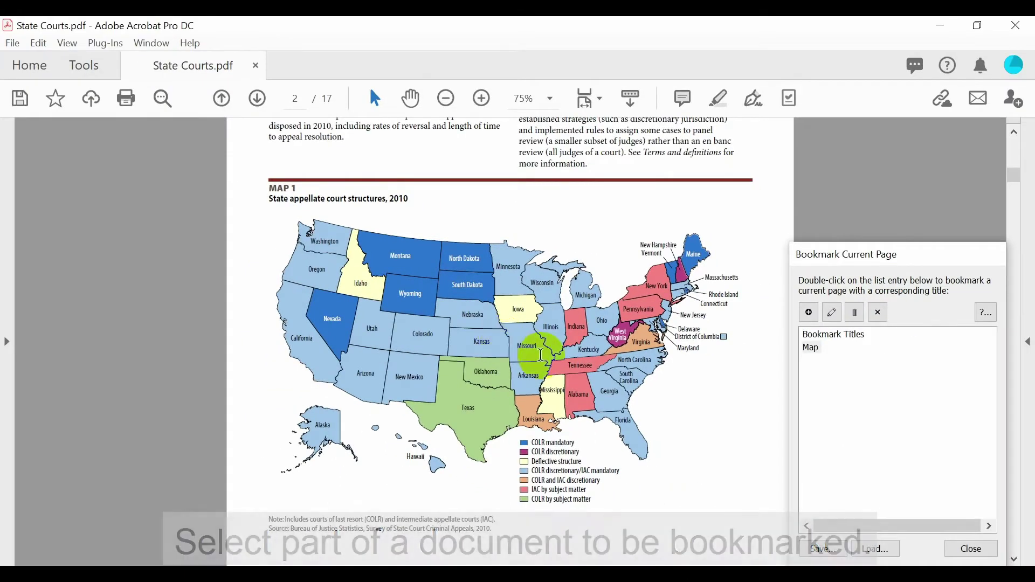
double_click(813, 350)
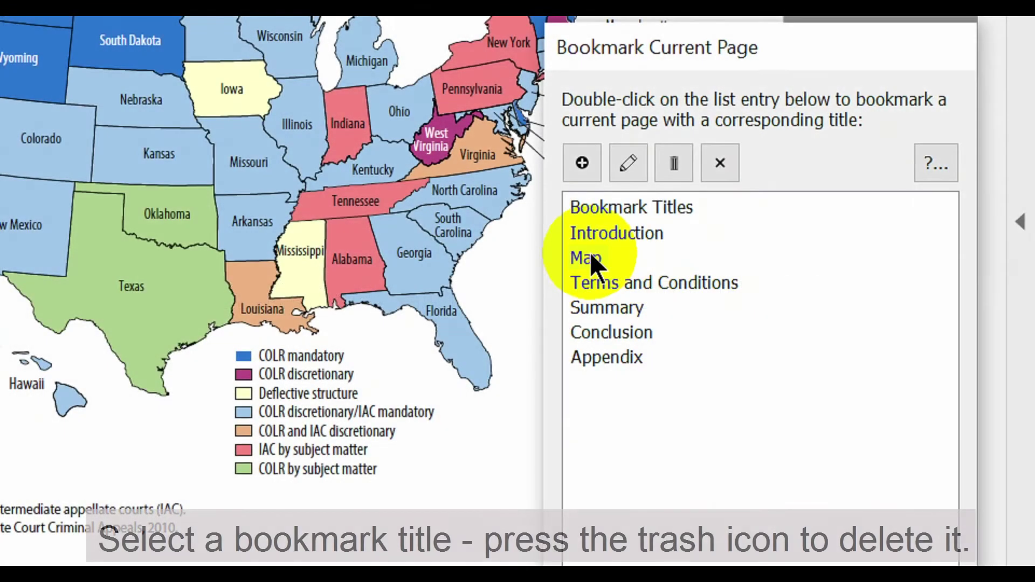
click(590, 253)
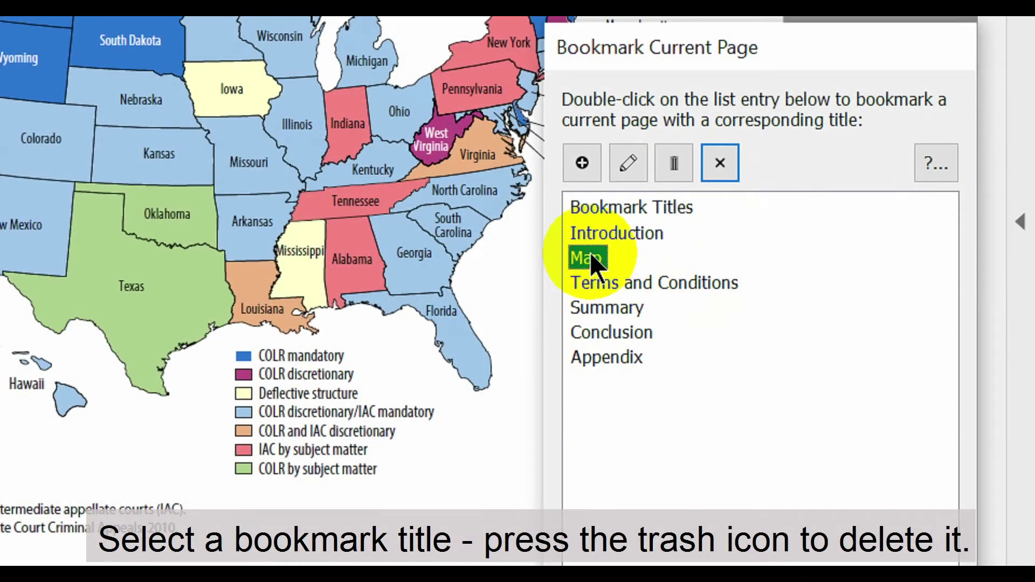
click(675, 168)
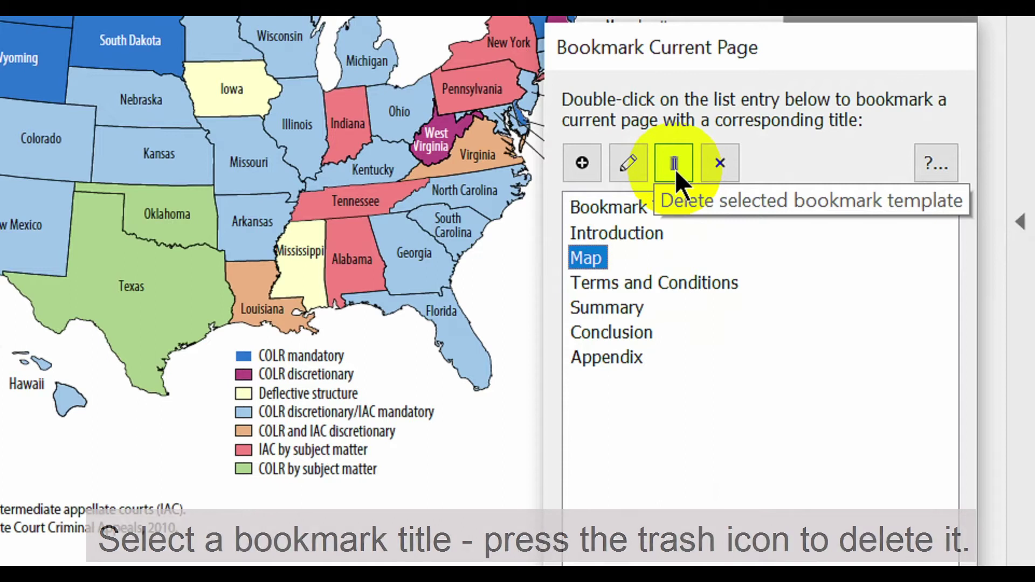
click(718, 171)
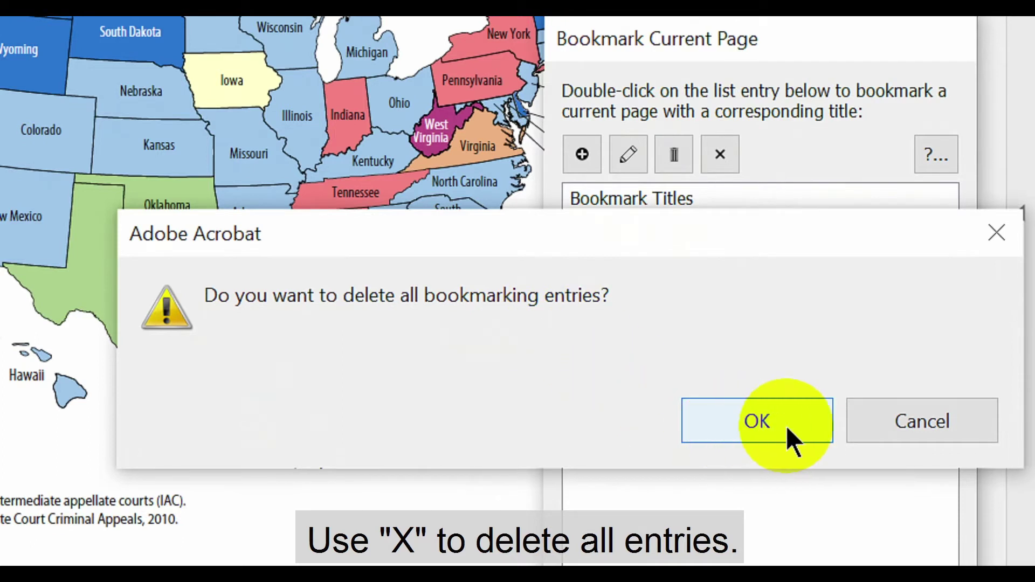
click(814, 427)
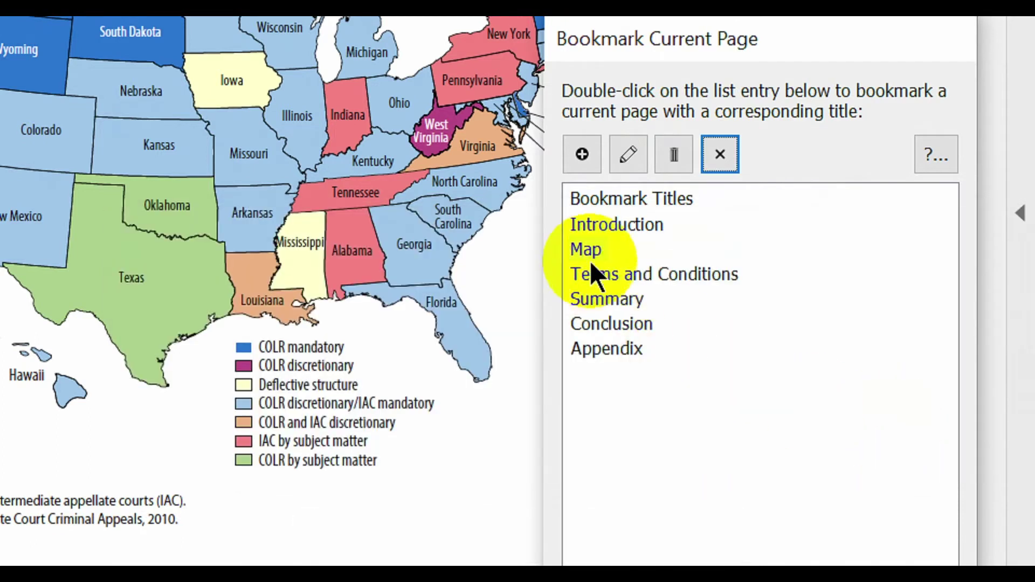
click(629, 162)
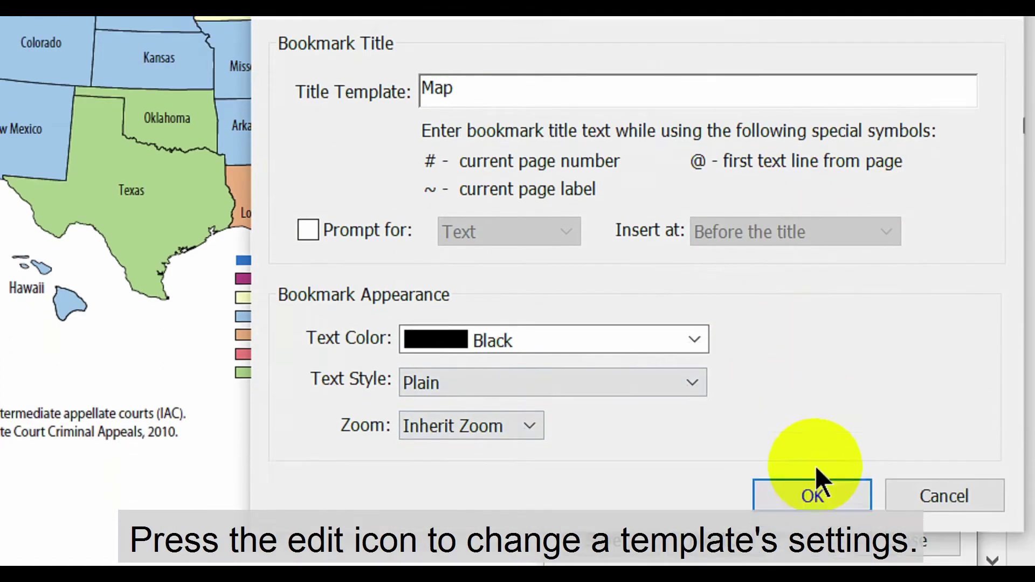
click(816, 542)
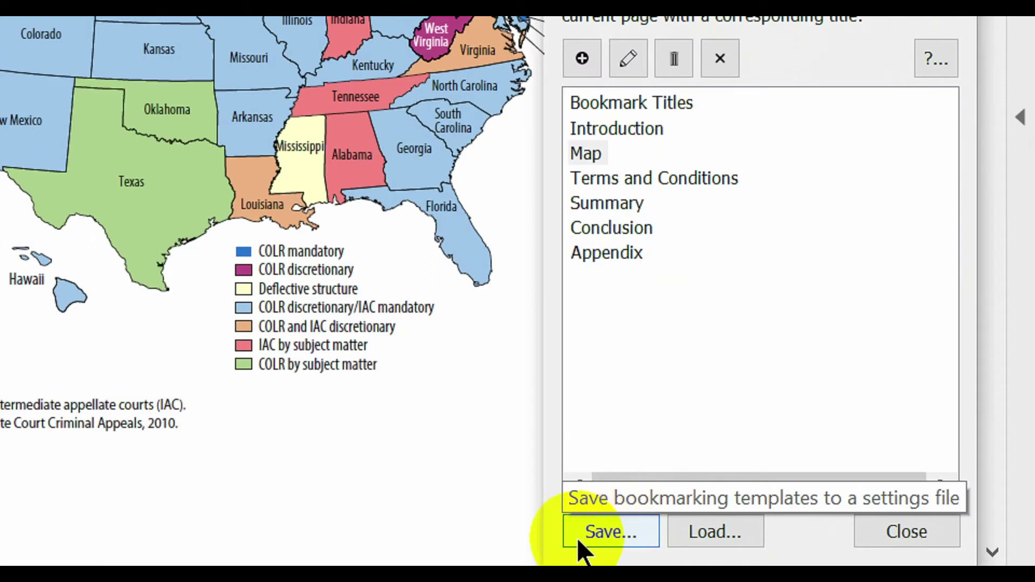
Save the title list as Template 1.abcps and load it back from that file.
click(623, 531)
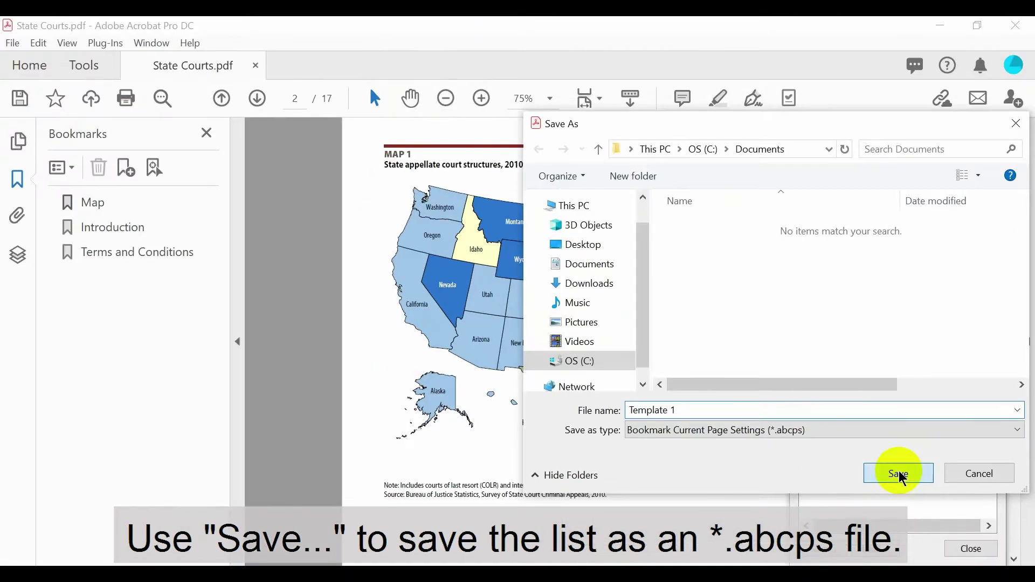
click(902, 475)
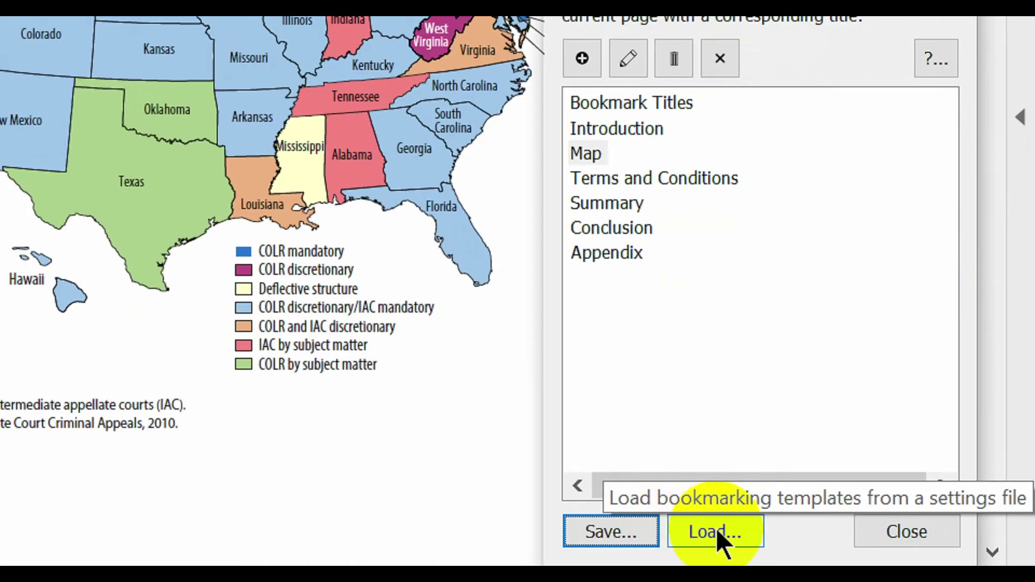
click(755, 529)
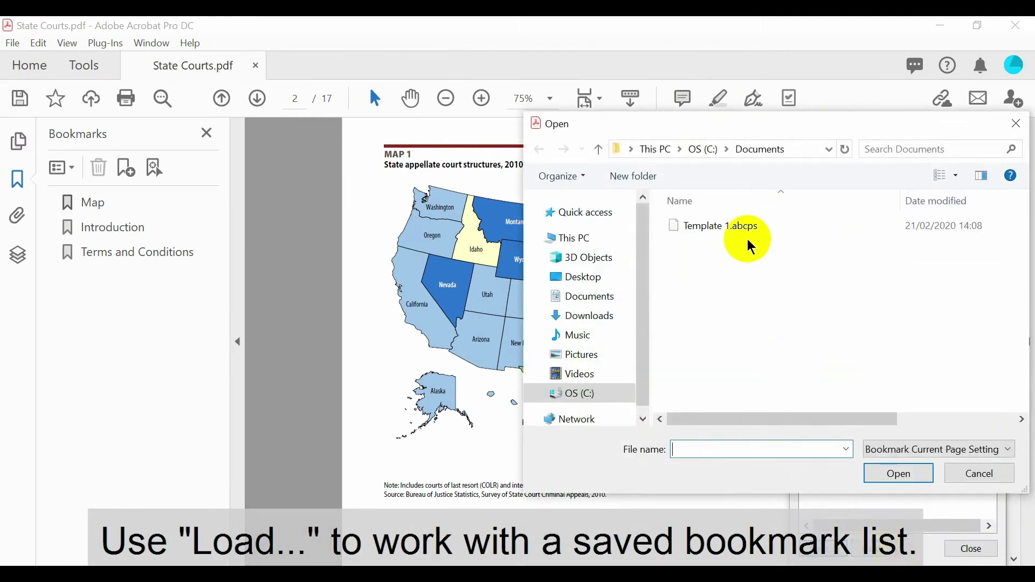
click(906, 477)
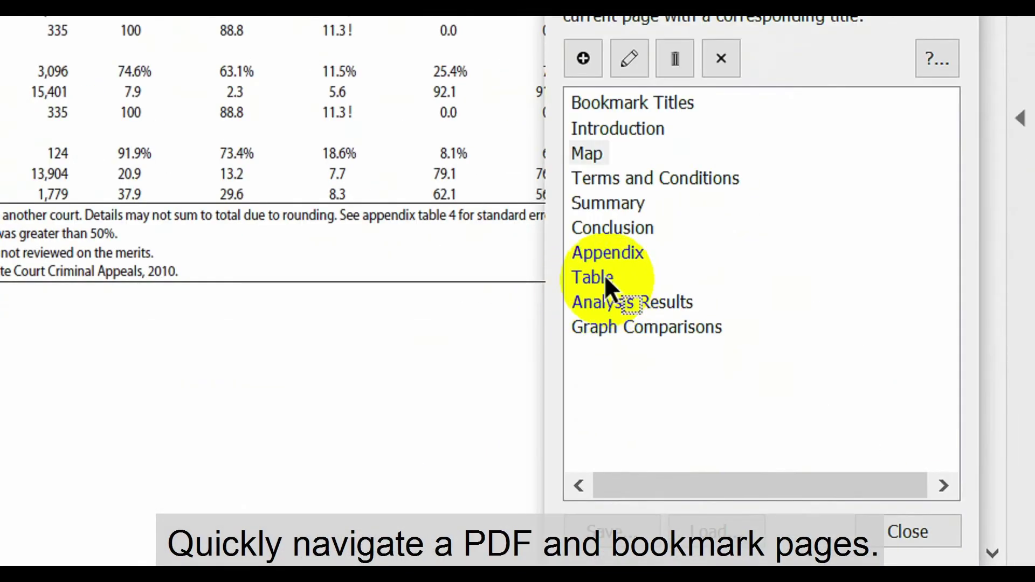
Bookmark page 4 with the Table title and scroll further down the document.
double_click(603, 278)
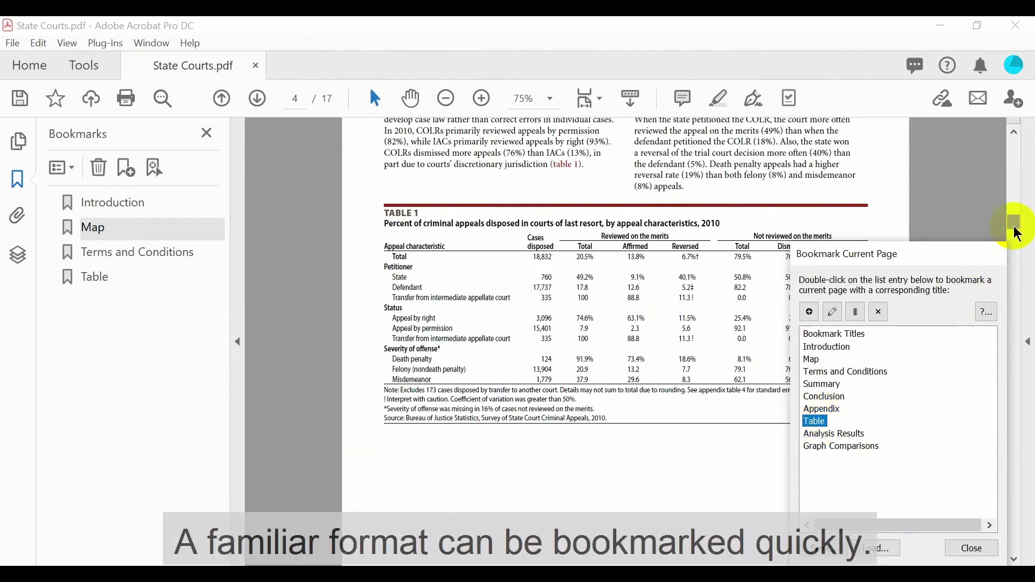
drag(1019, 235, 1018, 271)
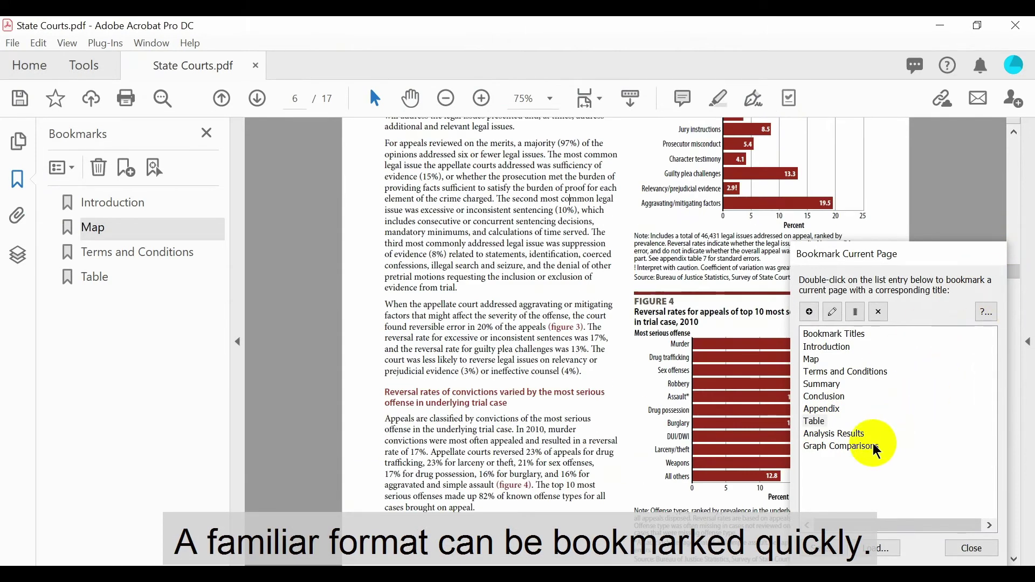
drag(1016, 279, 1020, 449)
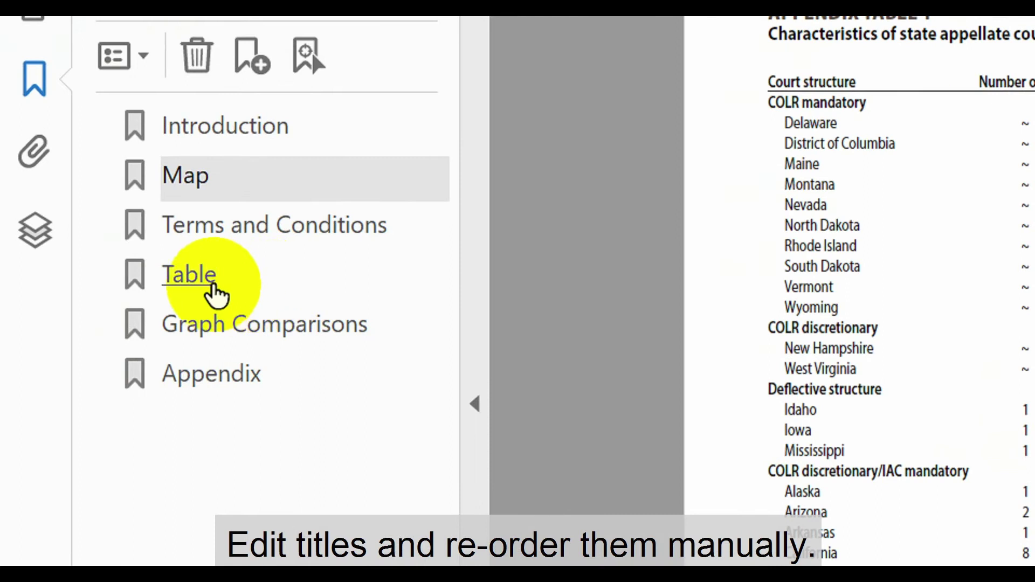
Rename the Table bookmark to 'Table 1'.
click(96, 278)
click(97, 279)
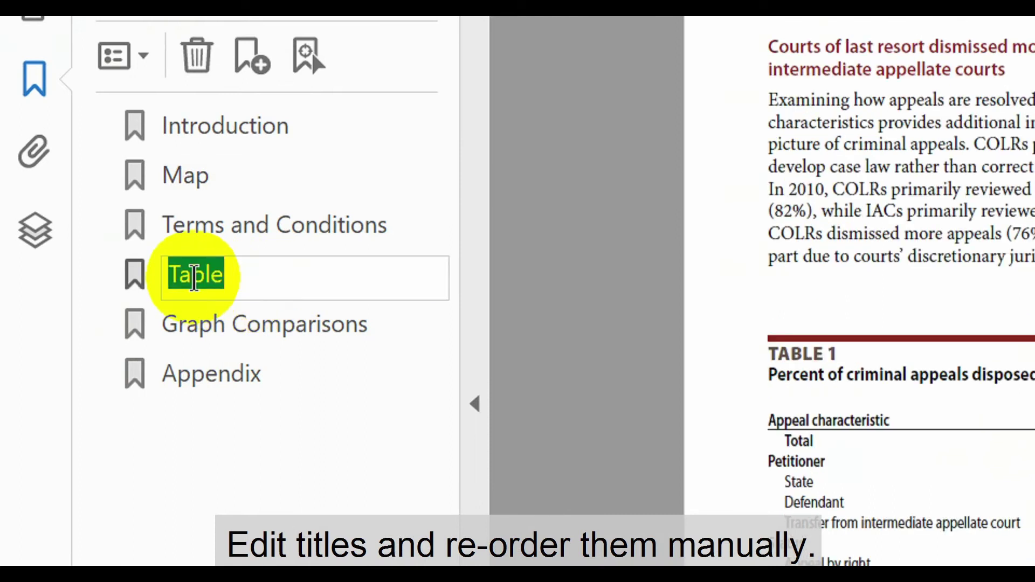
click(283, 279)
key(Return)
Move the Appendix bookmark above Table 1 and close the bookmarking tool.
drag(259, 289, 210, 312)
drag(201, 258, 203, 259)
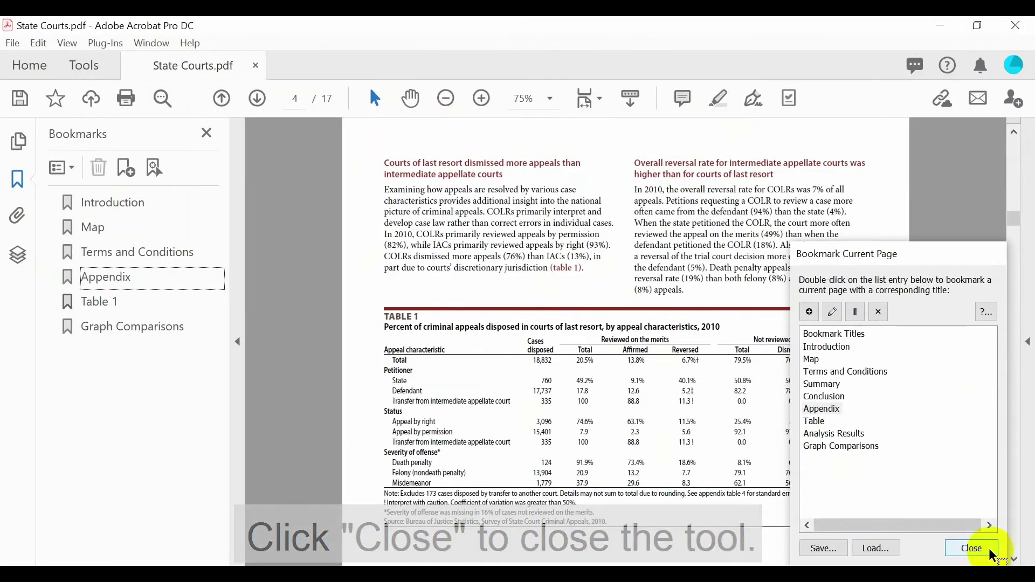
click(993, 554)
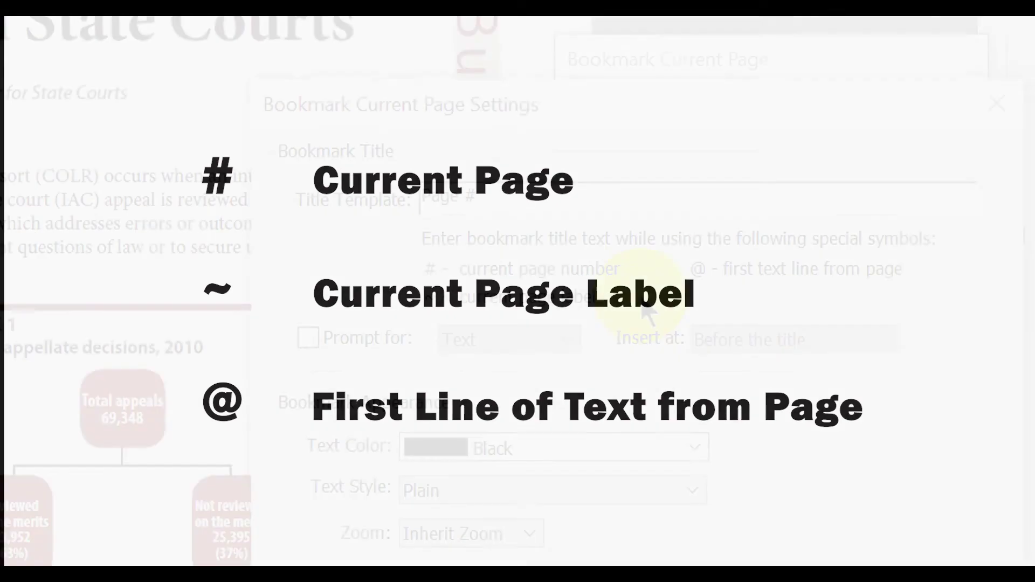
Add a 'Page #' title template and bookmark page 1 with it as Page 1.
triple_click(495, 203)
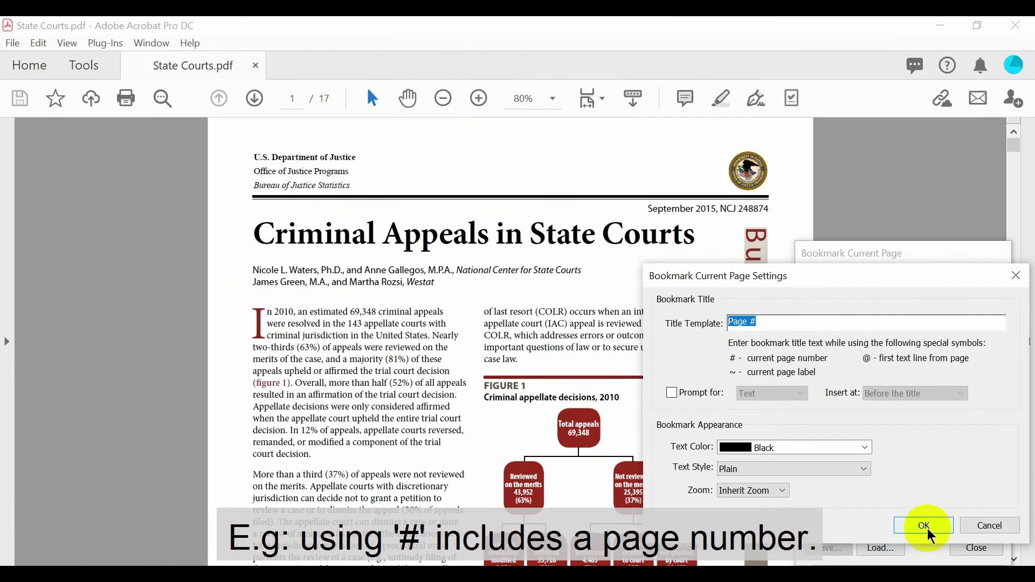
click(929, 531)
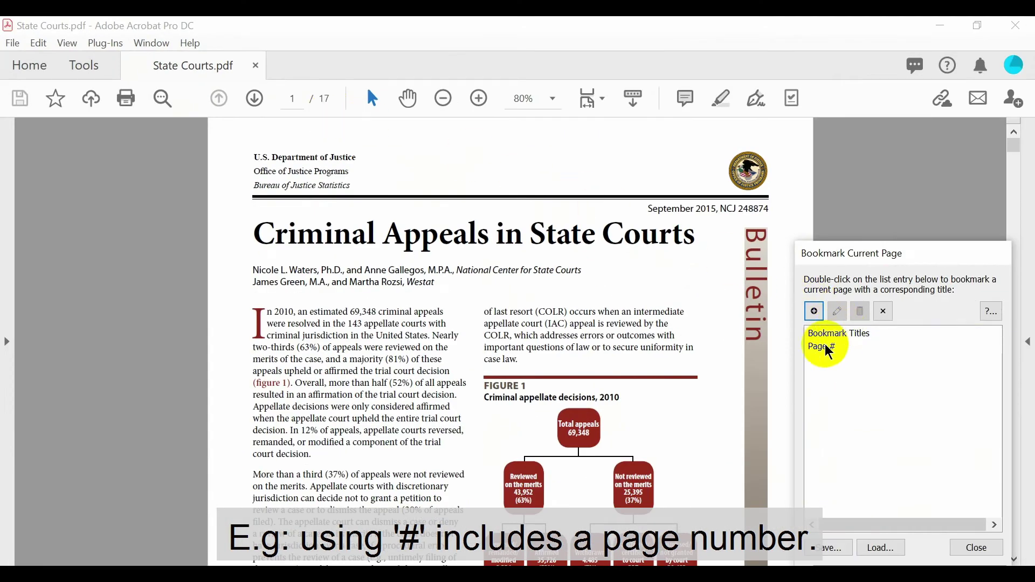
double_click(830, 349)
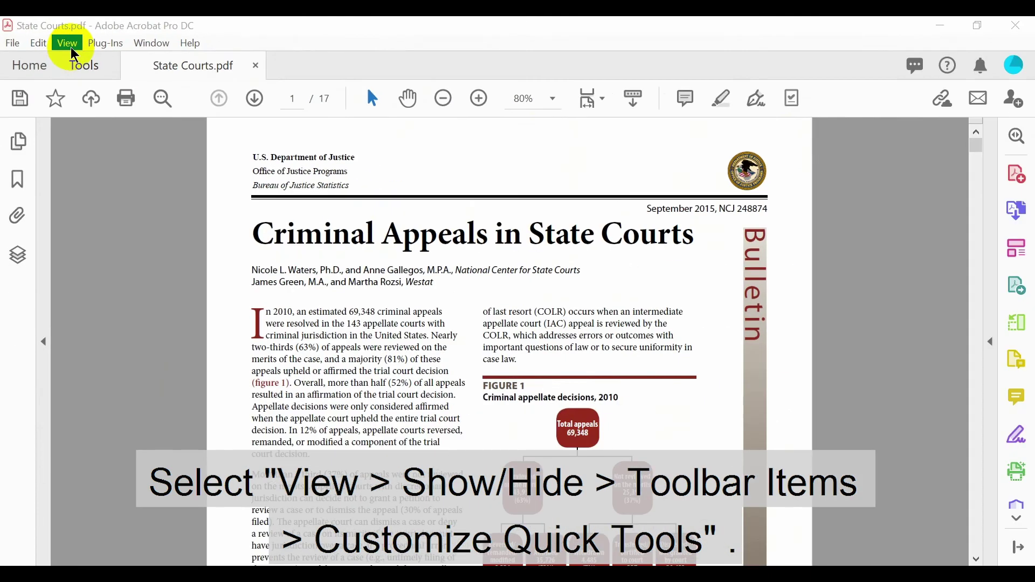
Open Customize Quick Tools from the View menu and expand the Bookmarking category.
click(138, 74)
mouse_move(208, 213)
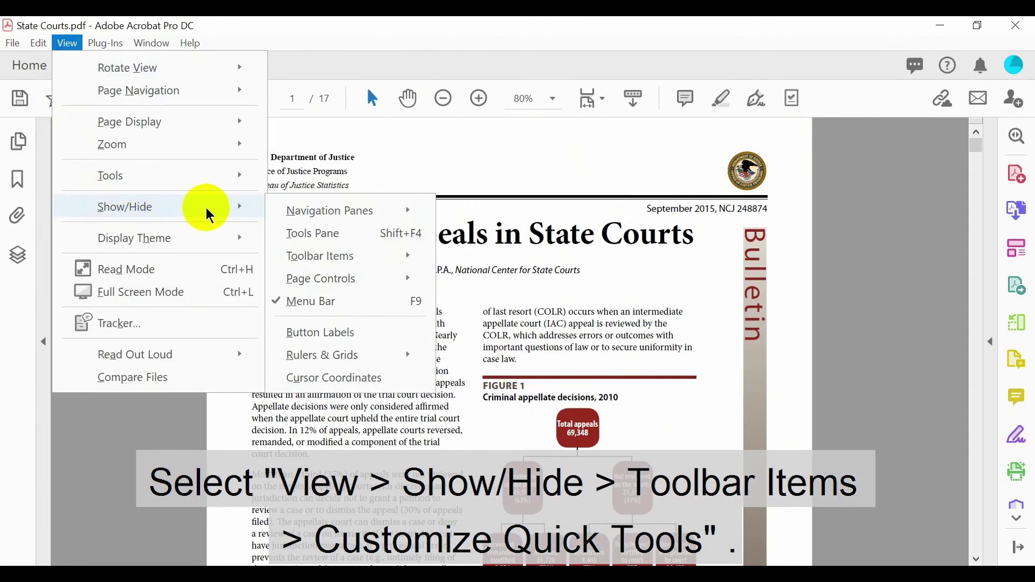
mouse_move(790, 398)
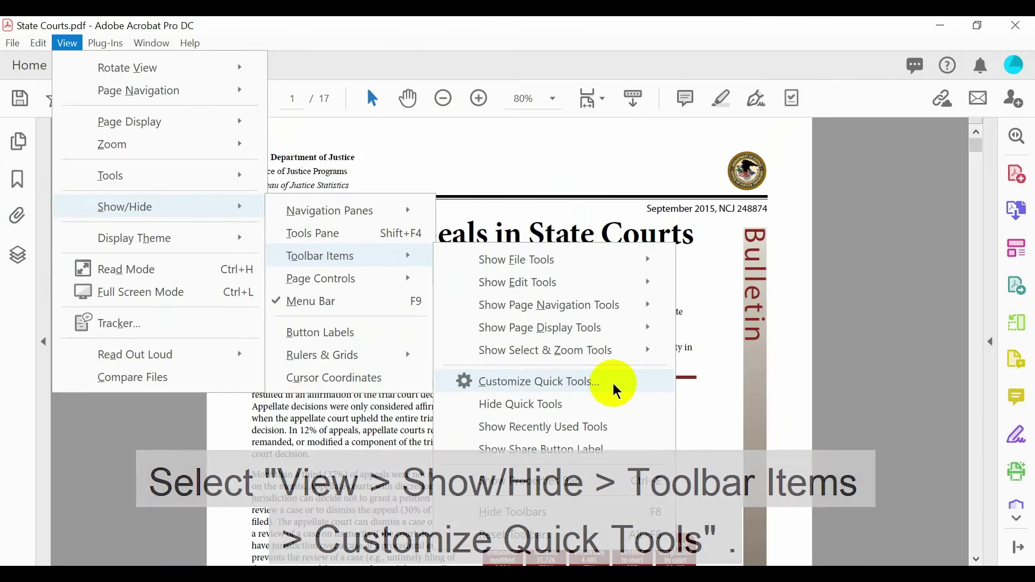
click(613, 383)
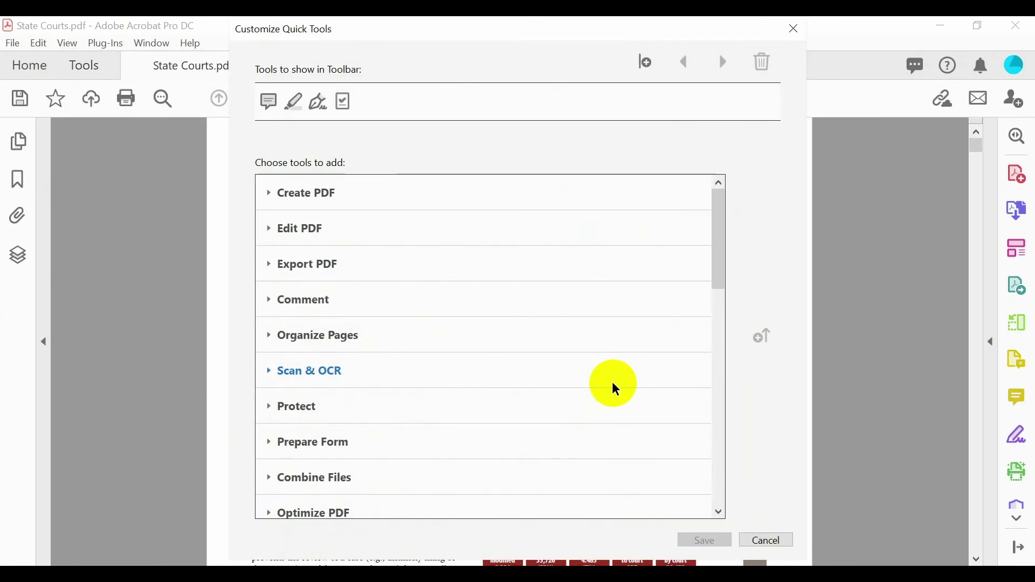
drag(714, 273, 716, 463)
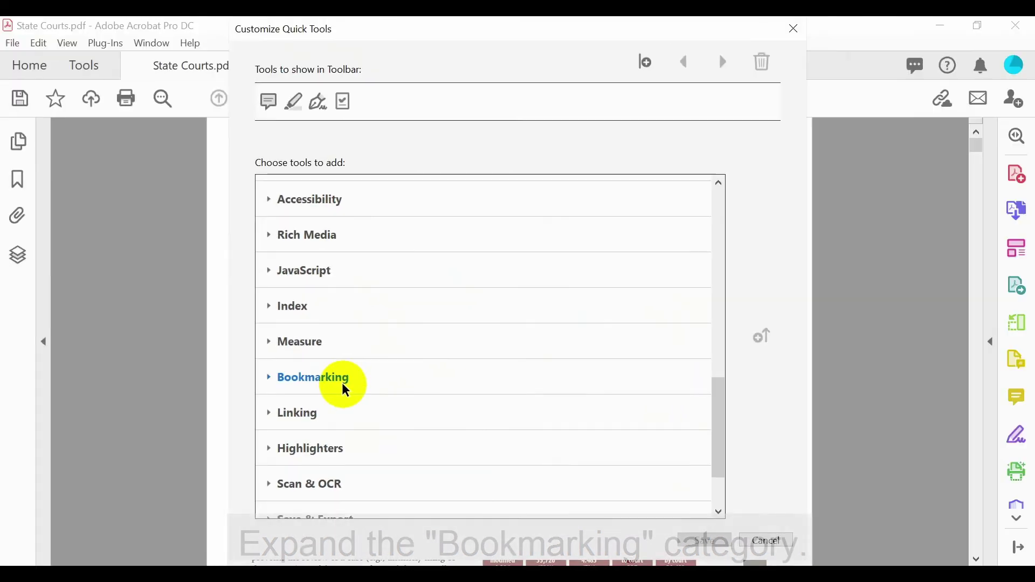
click(532, 302)
Add Bookmark Current Page to Quick Tools, save, and launch it from the toolbar.
drag(720, 373, 719, 488)
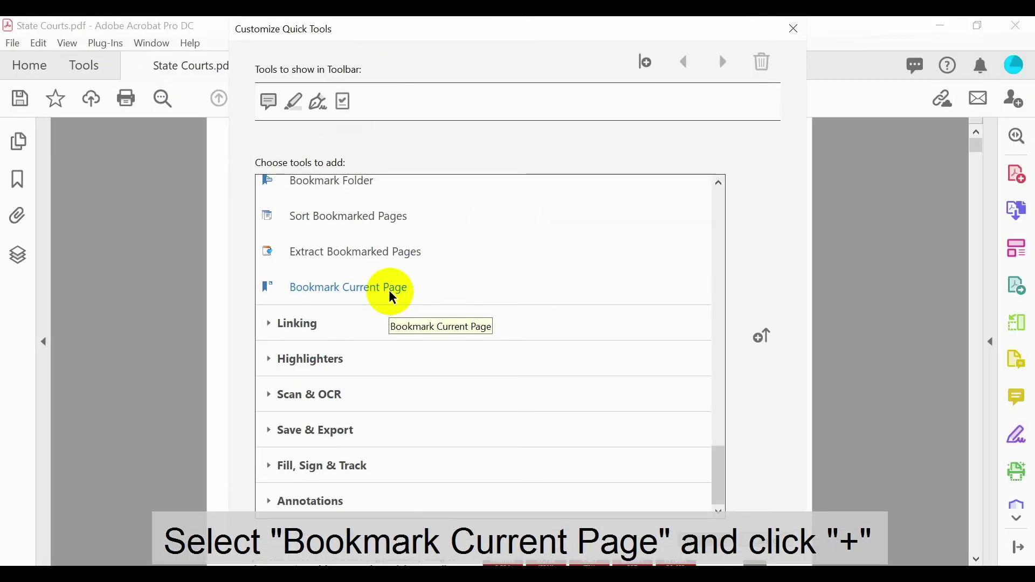
click(524, 291)
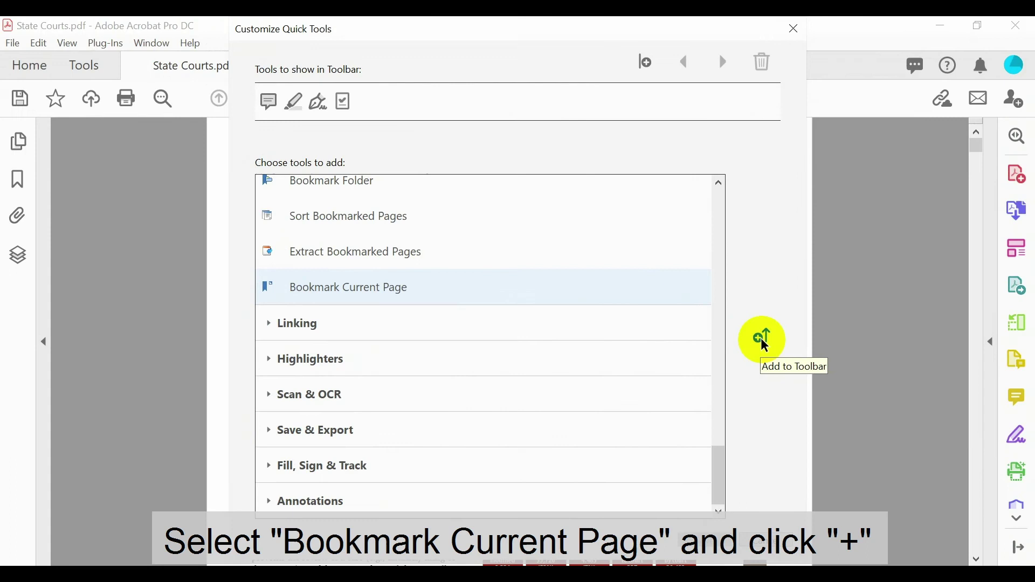
click(766, 339)
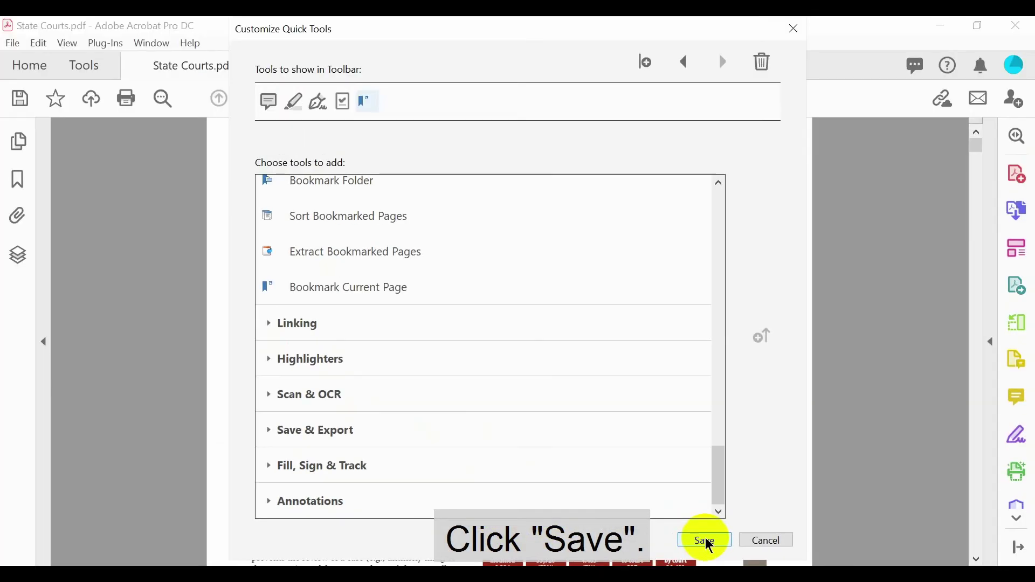
click(706, 541)
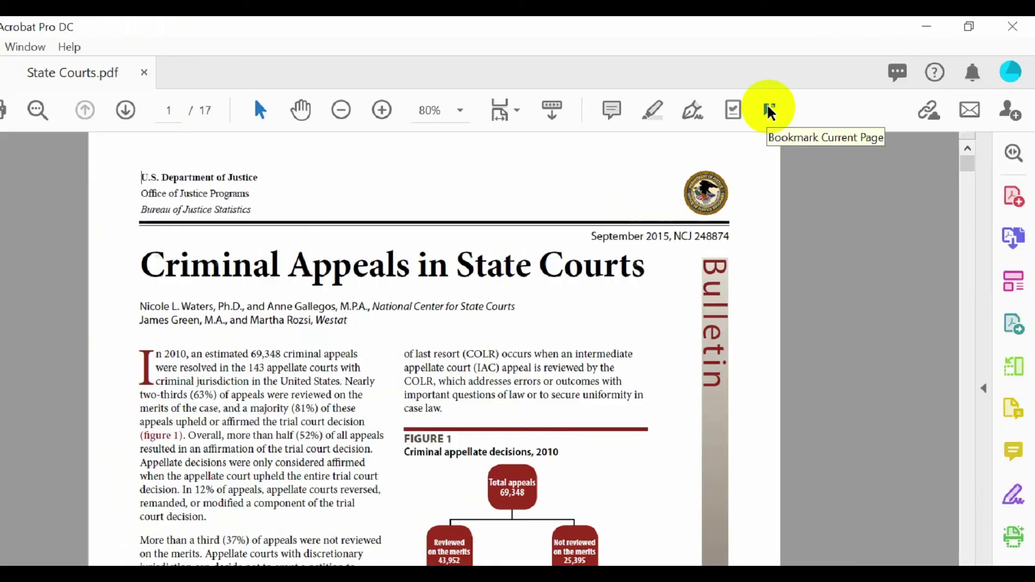
click(570, 179)
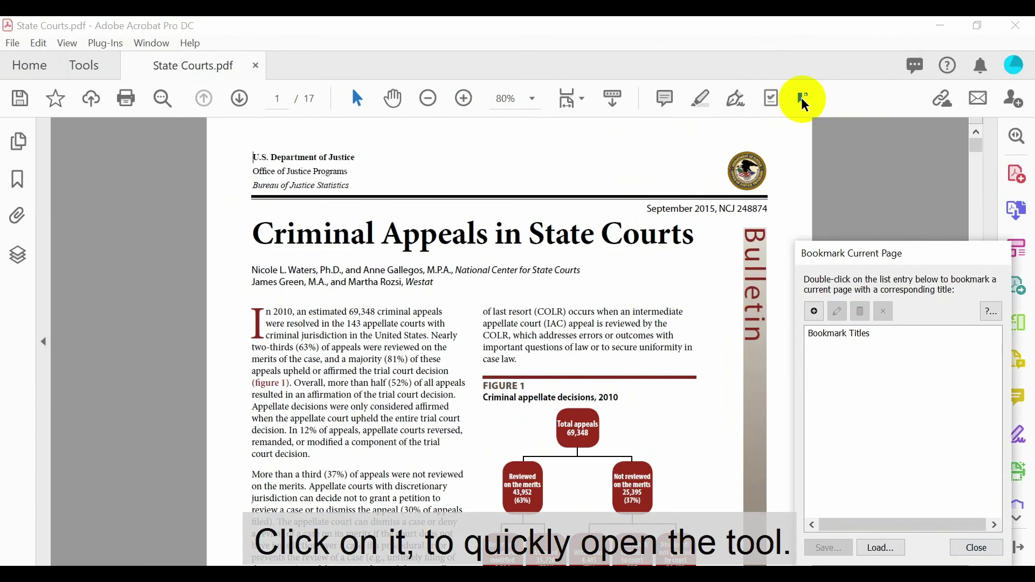